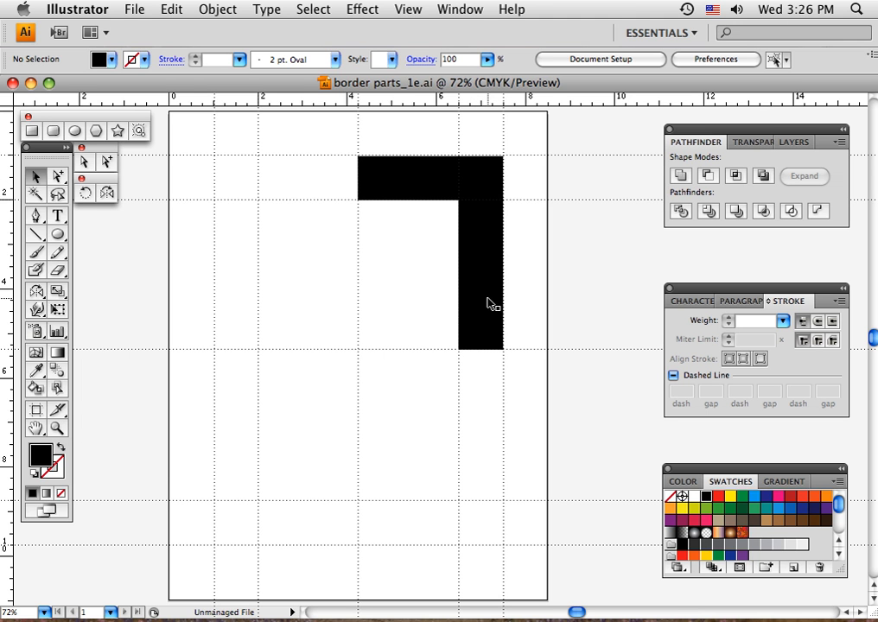
With nothing selected, set the drawing colours to no fill and a red-orange stroke
click(58, 428)
drag(324, 133, 569, 411)
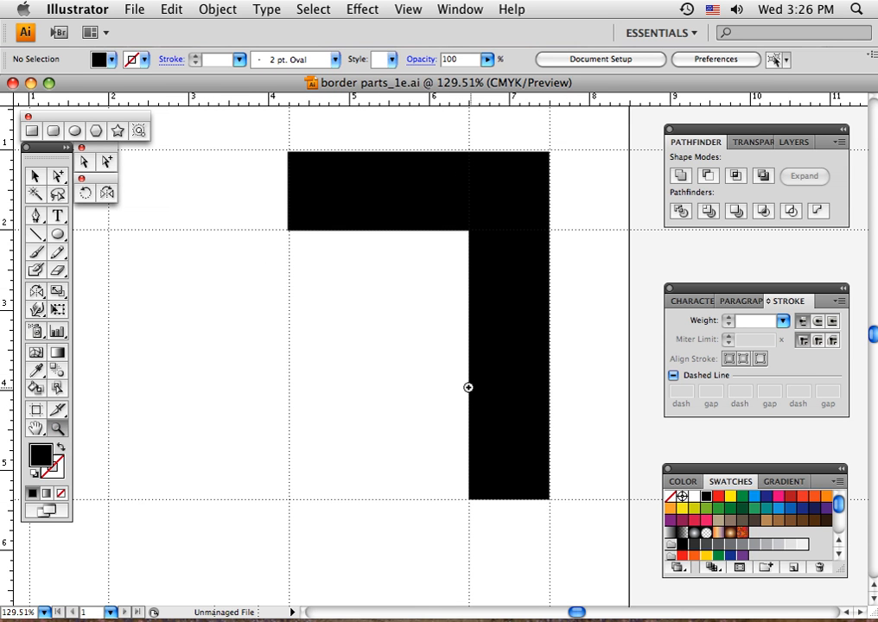
drag(408, 365, 345, 392)
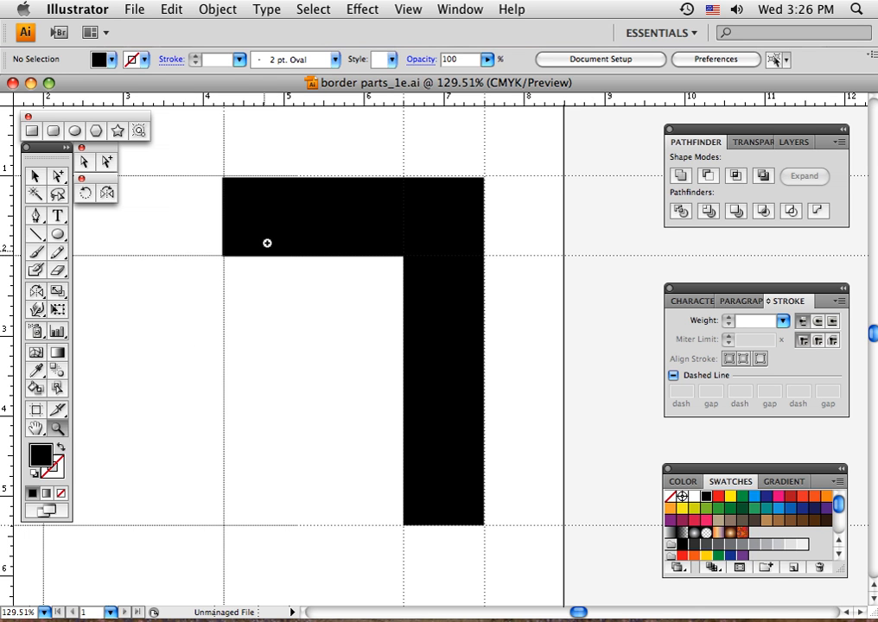
click(35, 175)
click(250, 222)
click(251, 221)
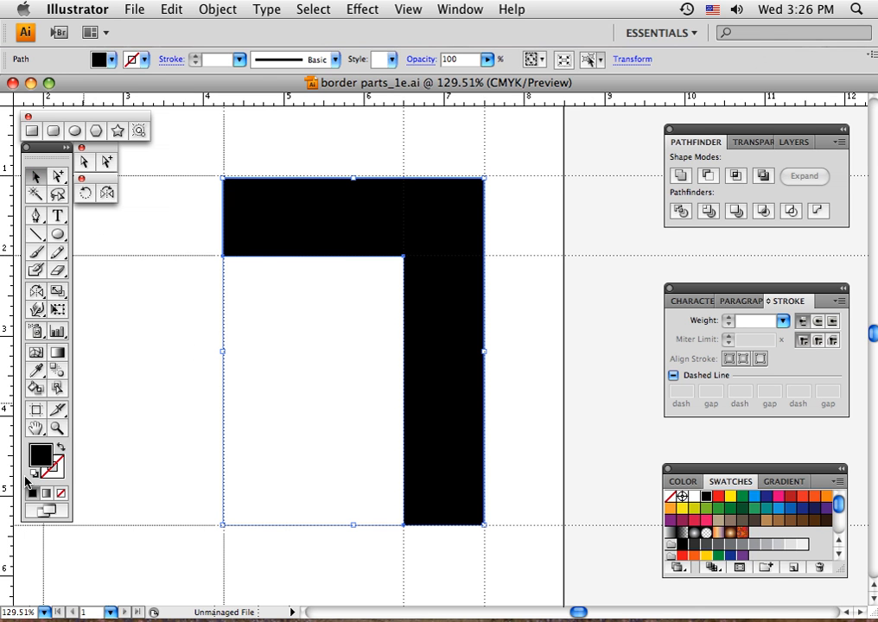
click(138, 420)
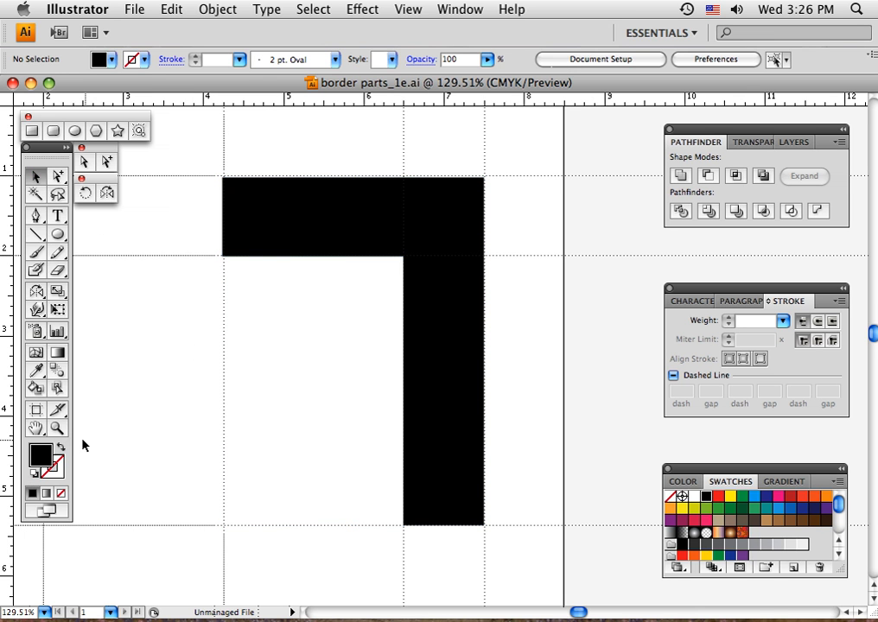
click(61, 448)
click(61, 473)
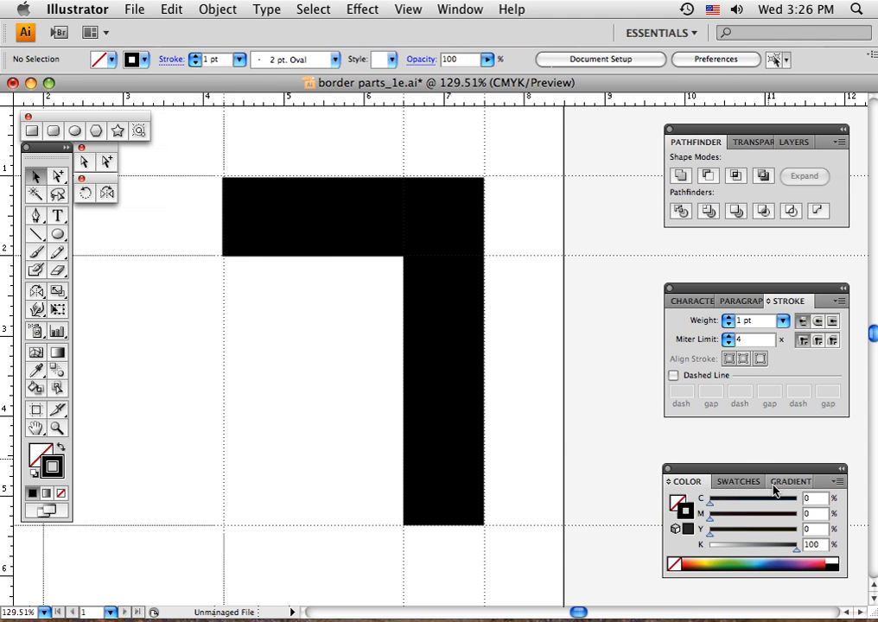
click(744, 483)
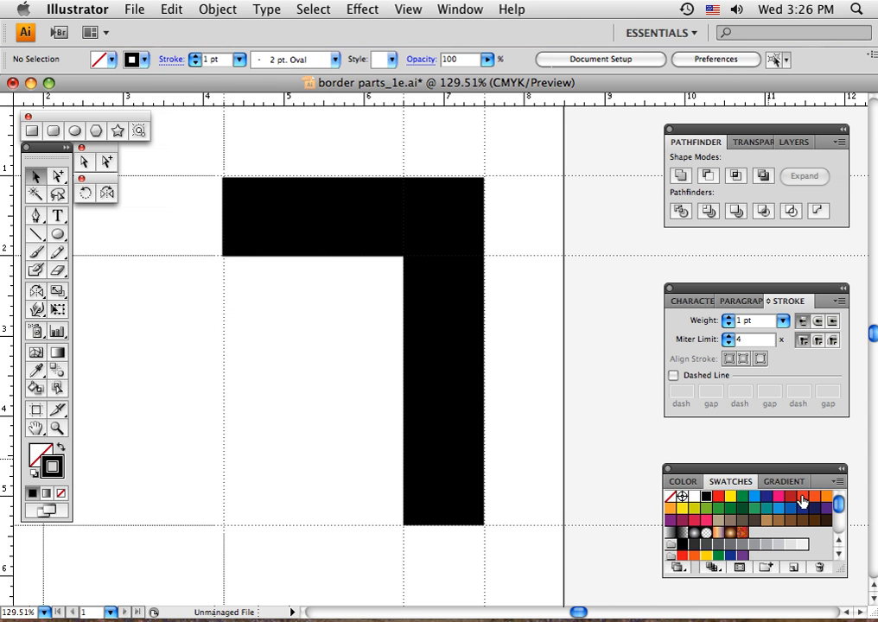
click(803, 497)
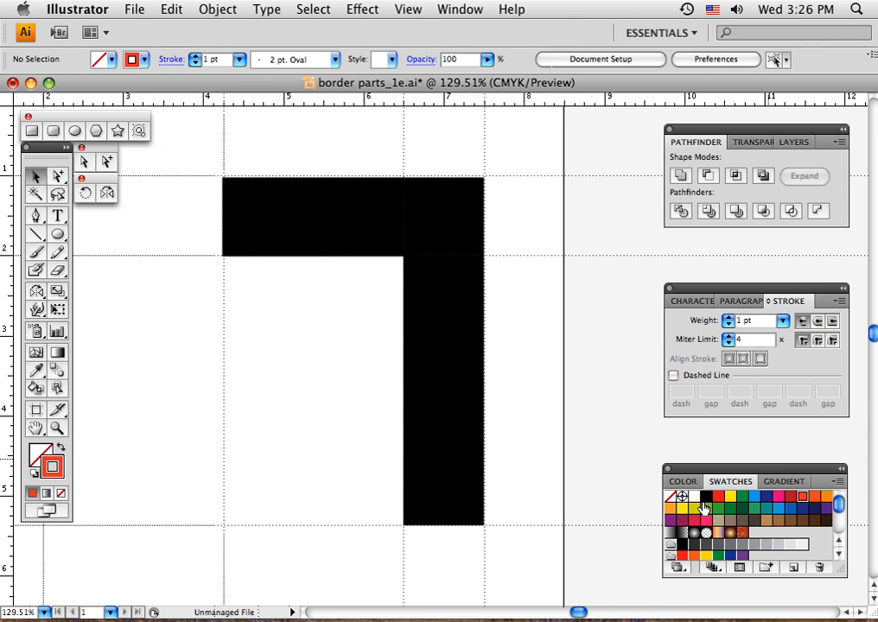
Set up the Pencil tool's stroke with an 8 pt weight, round cap and round join
click(58, 253)
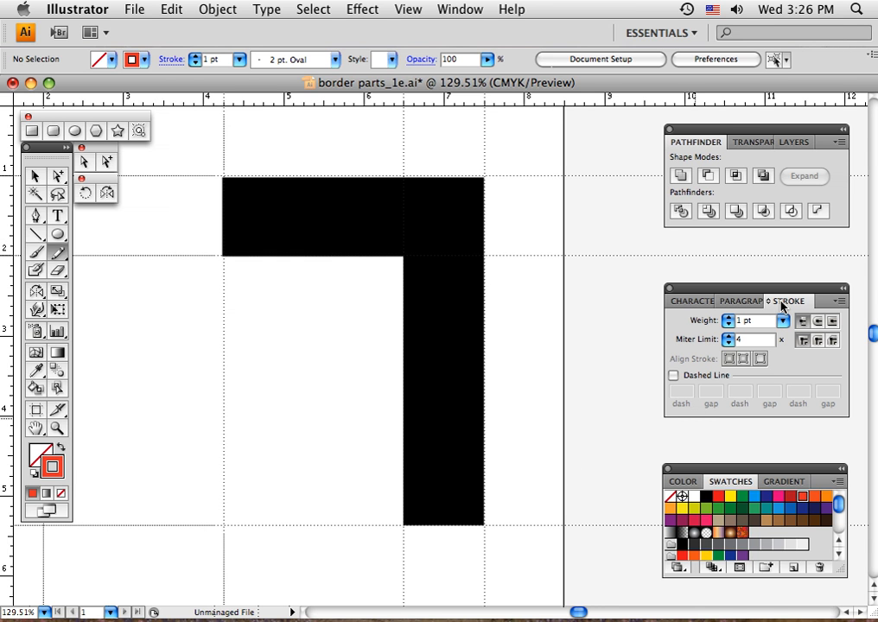
click(818, 324)
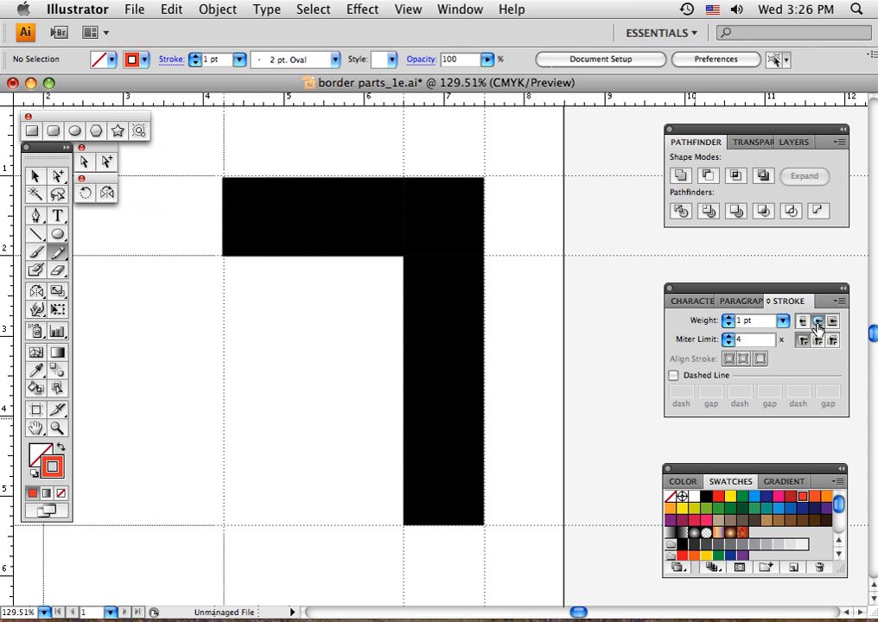
click(818, 343)
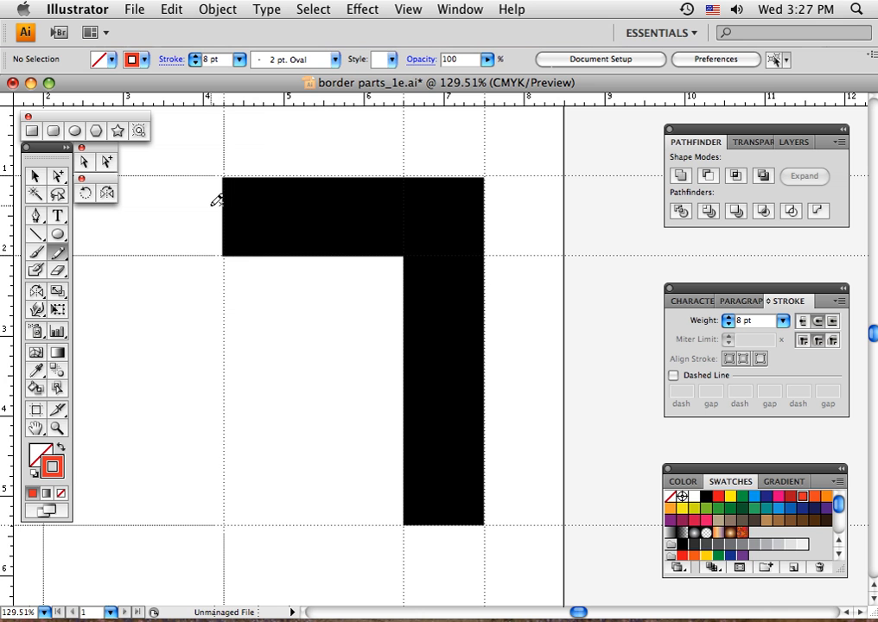
Draw freehand curved pencil strokes across the horizontal arm and outer corner of the black shape, with their ends extending past its edges
mouse_move(209, 206)
mouse_down()
mouse_move(256, 181)
mouse_move(273, 157)
mouse_up()
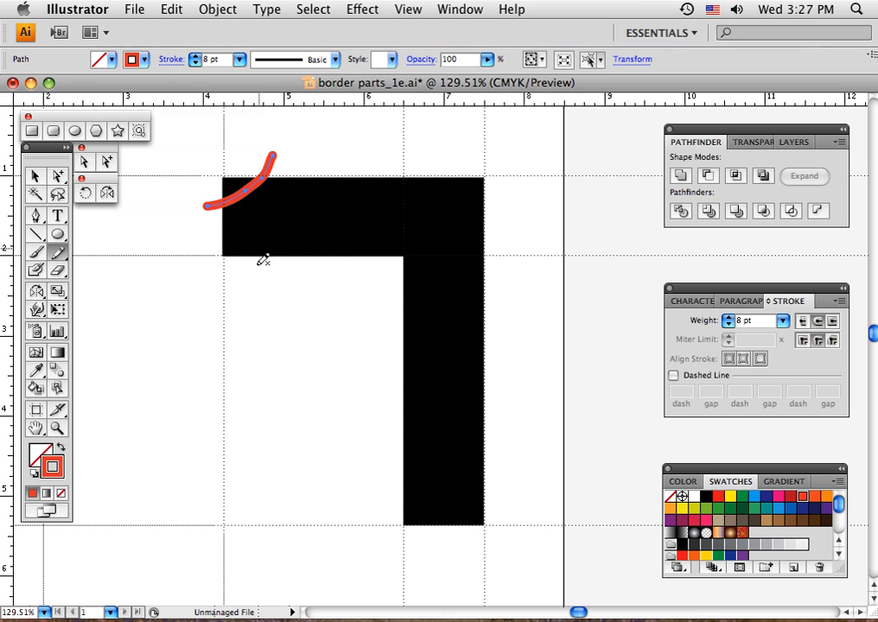
mouse_move(240, 264)
mouse_down()
mouse_move(245, 216)
mouse_move(258, 215)
mouse_move(271, 224)
mouse_move(275, 287)
mouse_up()
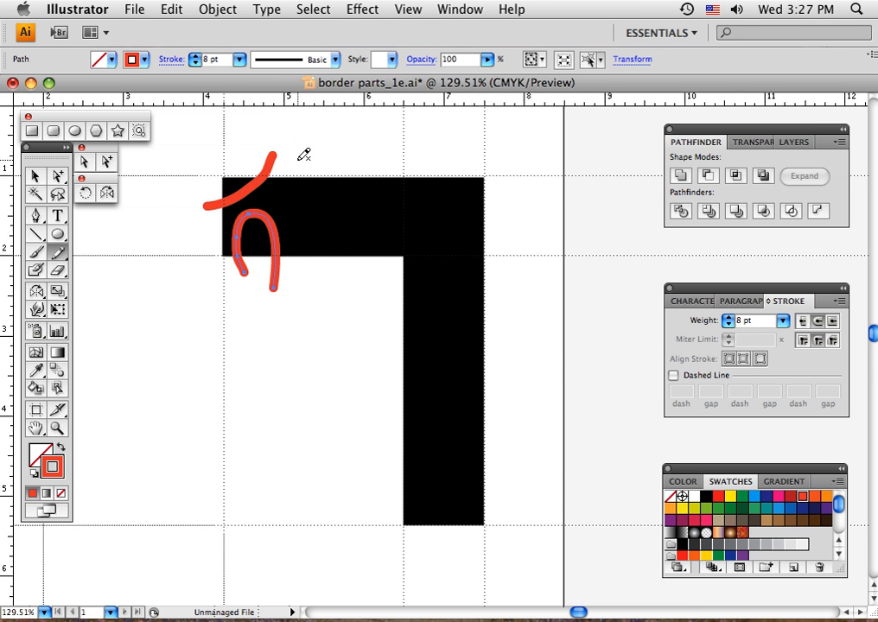
mouse_move(295, 160)
mouse_down()
mouse_move(281, 207)
mouse_move(309, 234)
mouse_move(295, 281)
mouse_up()
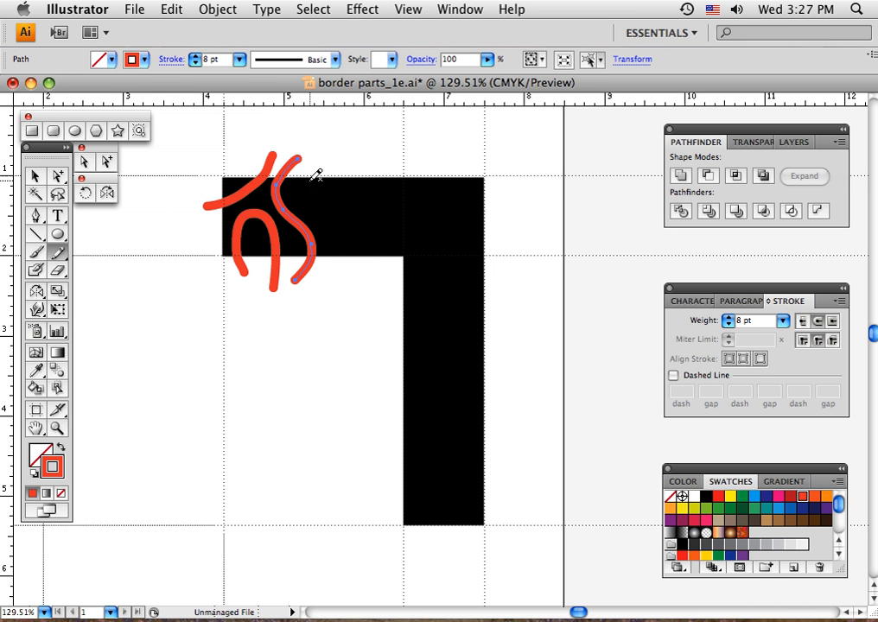
mouse_move(308, 162)
mouse_down()
mouse_move(295, 178)
mouse_move(304, 206)
mouse_move(340, 205)
mouse_move(354, 179)
mouse_move(349, 156)
mouse_up()
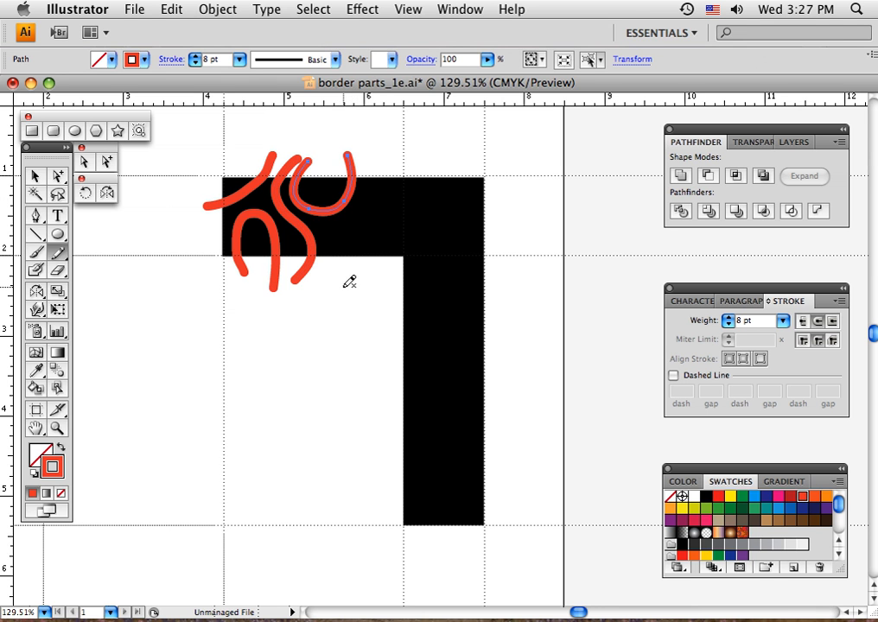
mouse_move(344, 281)
mouse_down()
mouse_move(333, 232)
mouse_move(363, 205)
mouse_move(378, 173)
mouse_move(376, 144)
mouse_up()
mouse_move(371, 280)
mouse_down()
mouse_move(350, 251)
mouse_move(357, 239)
mouse_move(395, 232)
mouse_move(412, 243)
mouse_move(424, 298)
mouse_move(384, 318)
mouse_up()
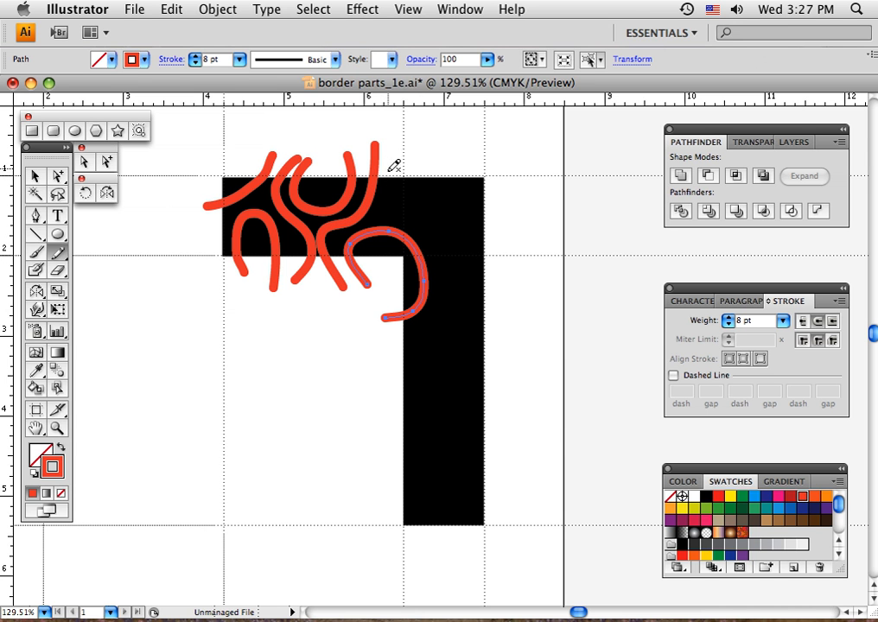
mouse_move(389, 203)
mouse_down()
mouse_move(410, 220)
mouse_move(457, 230)
mouse_move(508, 213)
mouse_up()
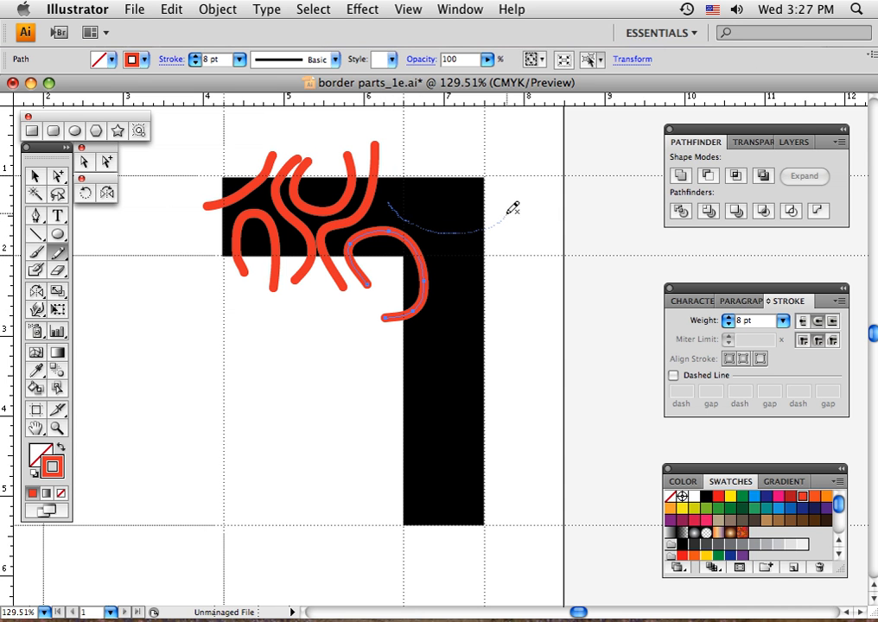
mouse_move(407, 158)
mouse_down()
mouse_move(416, 196)
mouse_move(439, 189)
mouse_move(449, 149)
mouse_move(462, 192)
mouse_move(510, 189)
mouse_up()
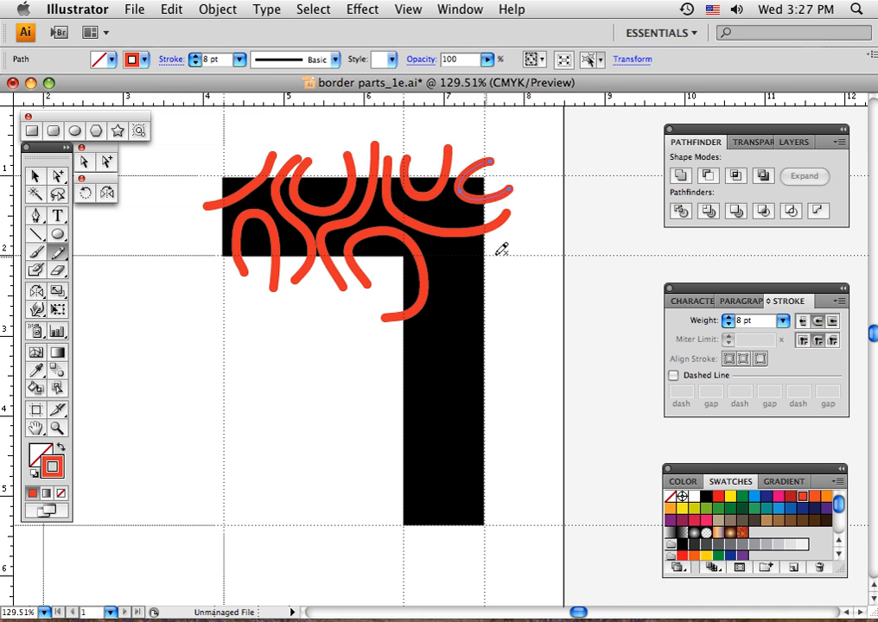
Draw freehand curves down the black shape's vertical arm, plus two short arcs filling the gaps near the corner
mouse_move(503, 249)
mouse_down()
mouse_move(456, 253)
mouse_move(449, 302)
mouse_move(421, 342)
mouse_move(380, 349)
mouse_move(440, 378)
mouse_move(463, 401)
mouse_move(504, 398)
mouse_up()
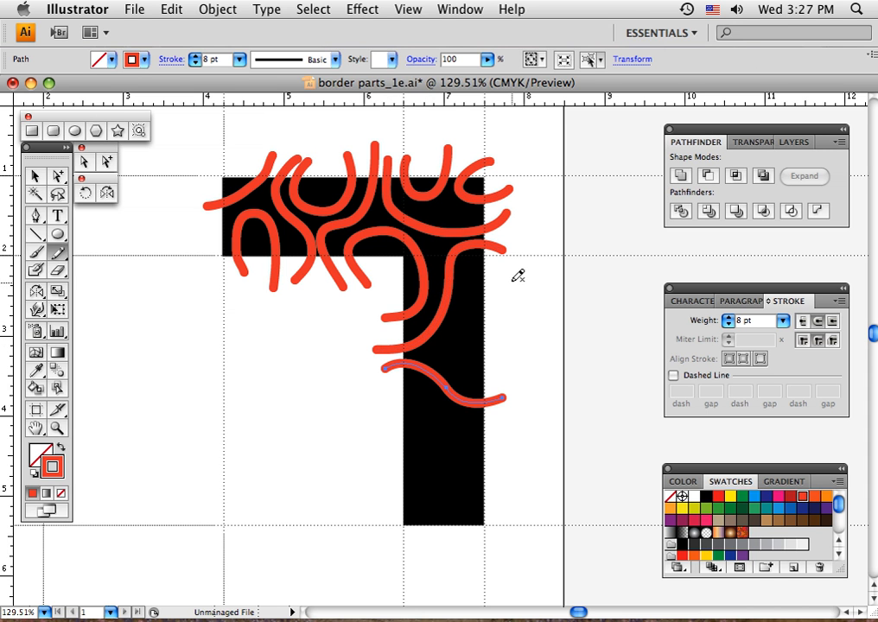
mouse_move(513, 276)
mouse_down()
mouse_move(479, 270)
mouse_move(463, 285)
mouse_move(448, 353)
mouse_move(454, 367)
mouse_move(511, 370)
mouse_up()
mouse_move(504, 311)
mouse_down()
mouse_move(478, 309)
mouse_move(467, 348)
mouse_up()
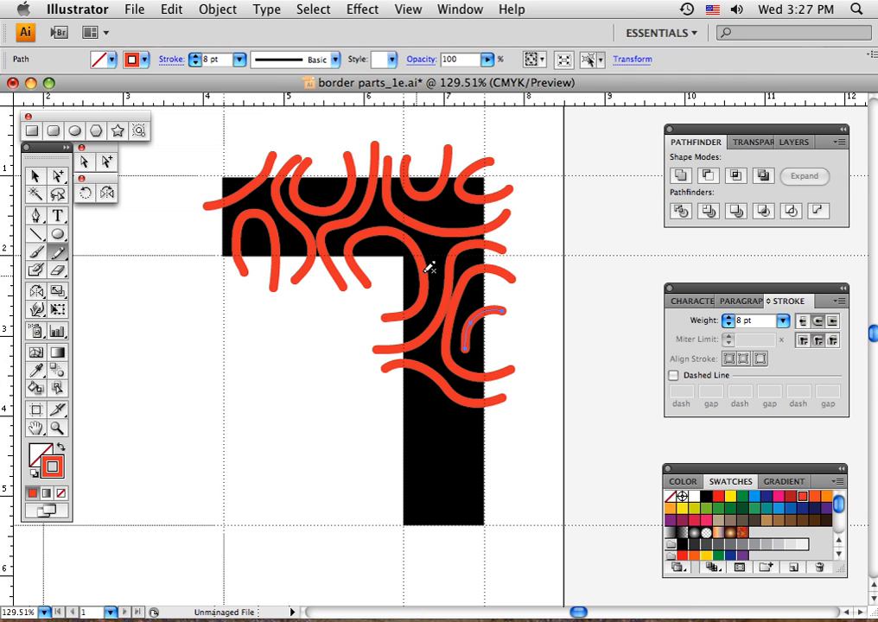
drag(426, 244, 439, 261)
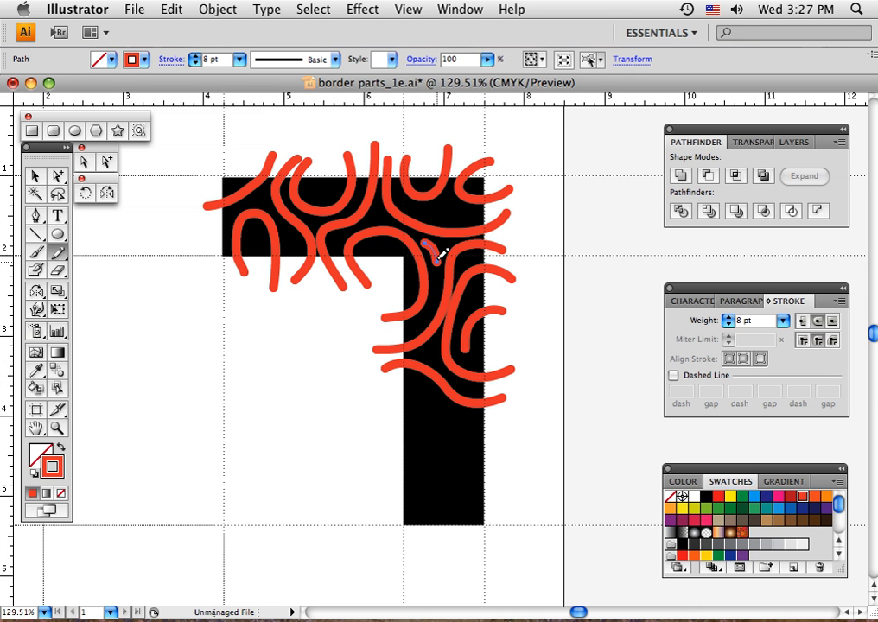
mouse_move(430, 215)
mouse_down()
mouse_move(443, 203)
mouse_move(451, 216)
mouse_up()
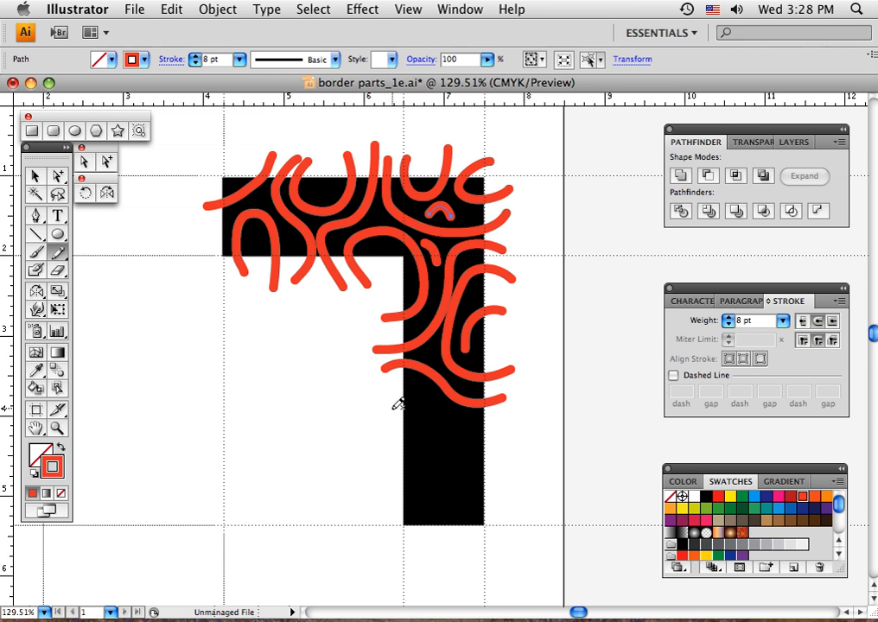
mouse_move(391, 421)
mouse_down()
mouse_move(415, 412)
mouse_move(424, 393)
mouse_move(391, 382)
mouse_up()
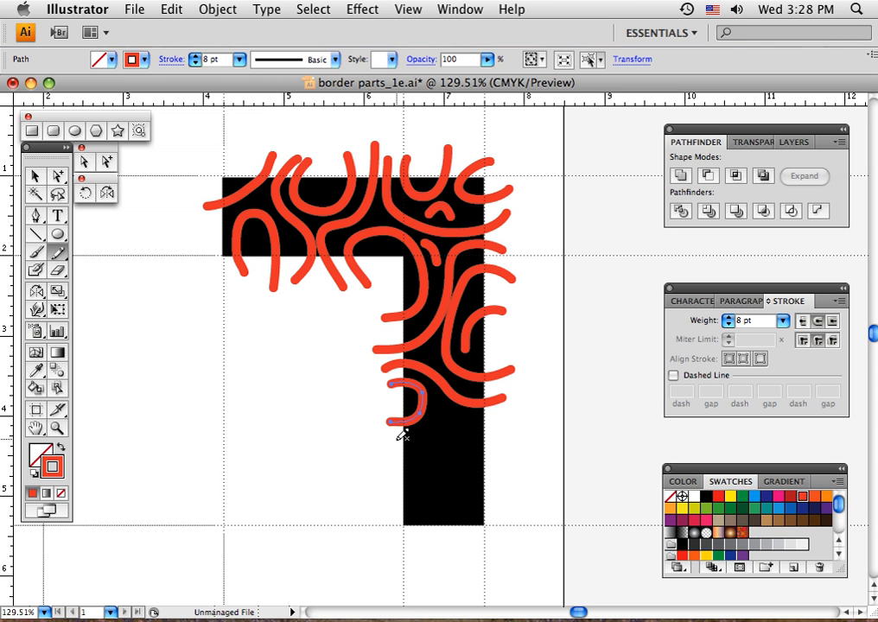
mouse_move(393, 442)
mouse_down()
mouse_move(435, 425)
mouse_move(435, 409)
mouse_move(468, 441)
mouse_move(515, 439)
mouse_up()
mouse_move(413, 466)
mouse_down()
mouse_move(438, 502)
mouse_move(432, 545)
mouse_up()
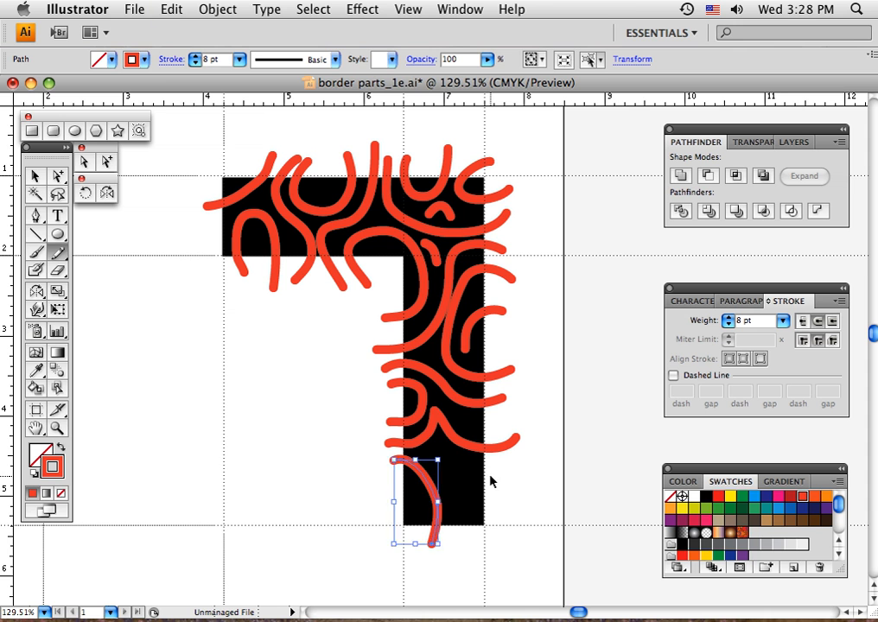
key(super+z)
mouse_move(389, 463)
mouse_down()
mouse_move(435, 485)
mouse_move(438, 542)
mouse_up()
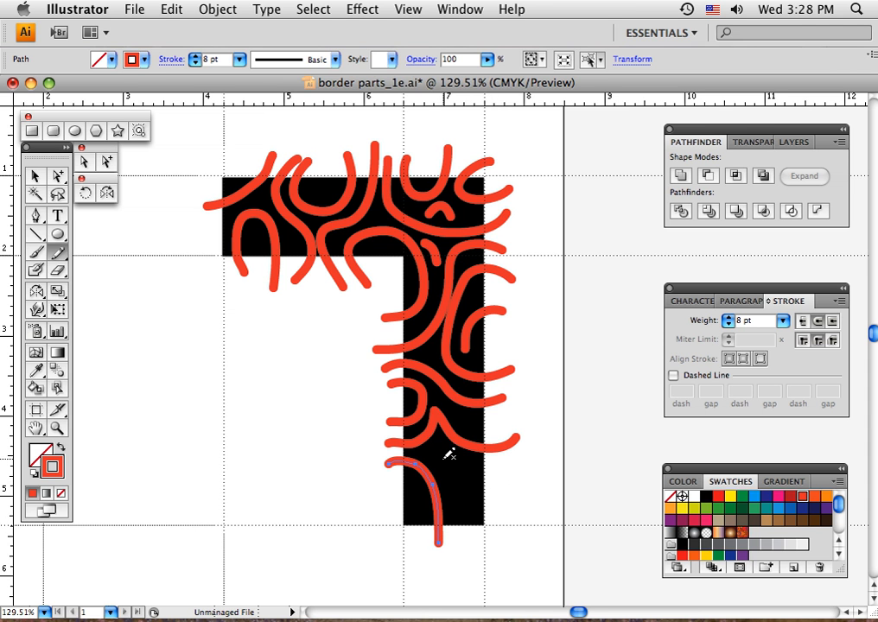
mouse_move(444, 455)
mouse_down()
mouse_move(451, 480)
mouse_move(467, 491)
mouse_move(496, 478)
mouse_up()
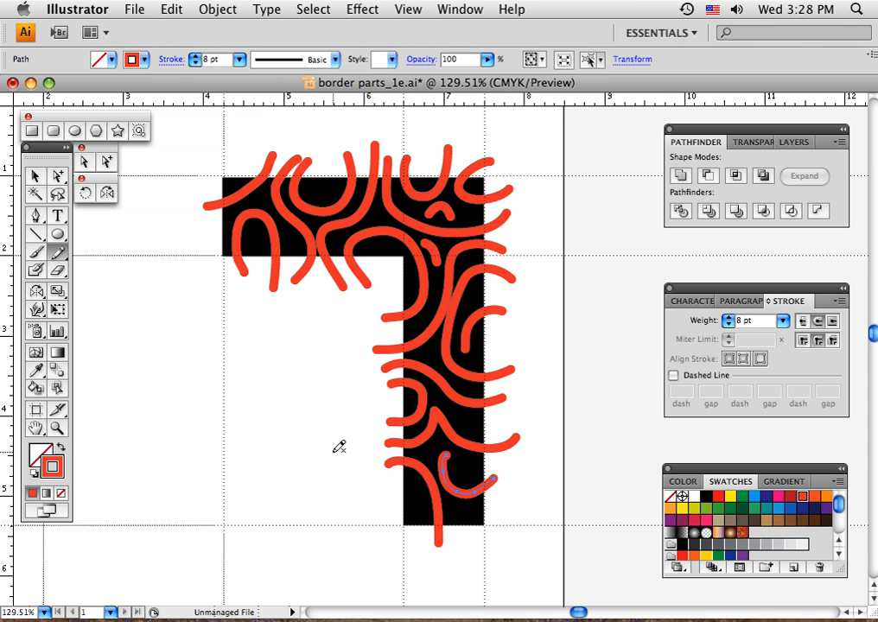
Rotate the S-shaped curve on the horizontal arm slightly clockwise and shift it a little left, away from the neighbouring curve
click(35, 176)
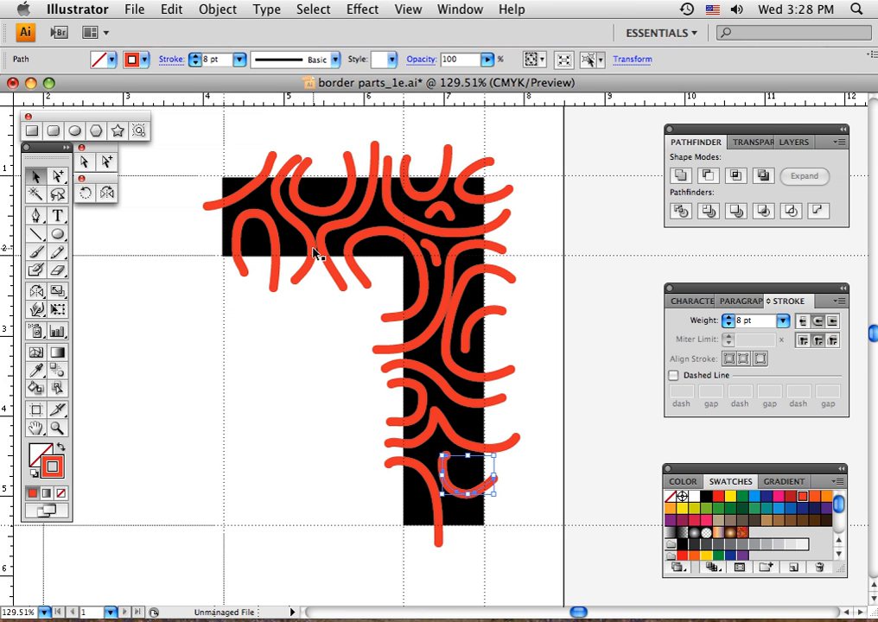
click(306, 272)
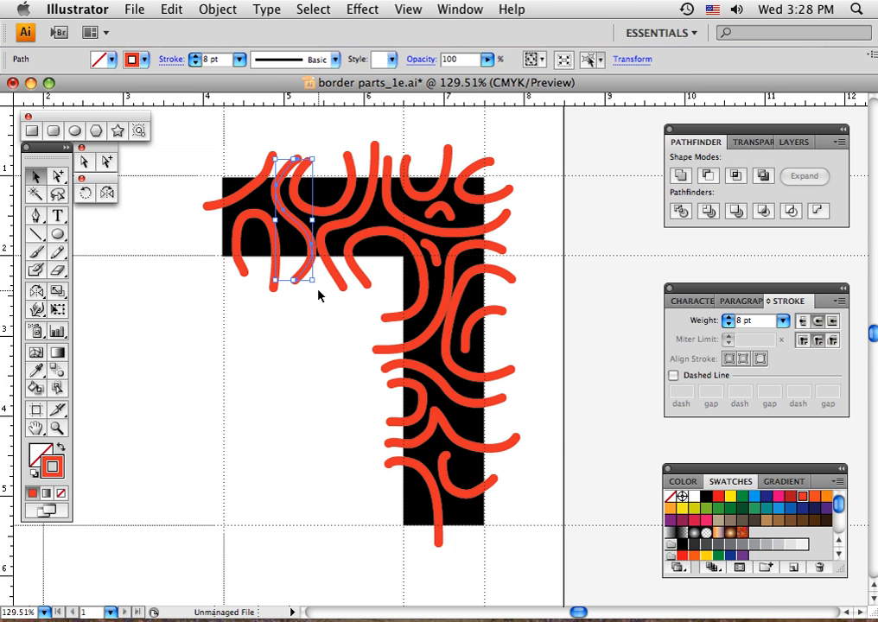
drag(318, 284, 314, 291)
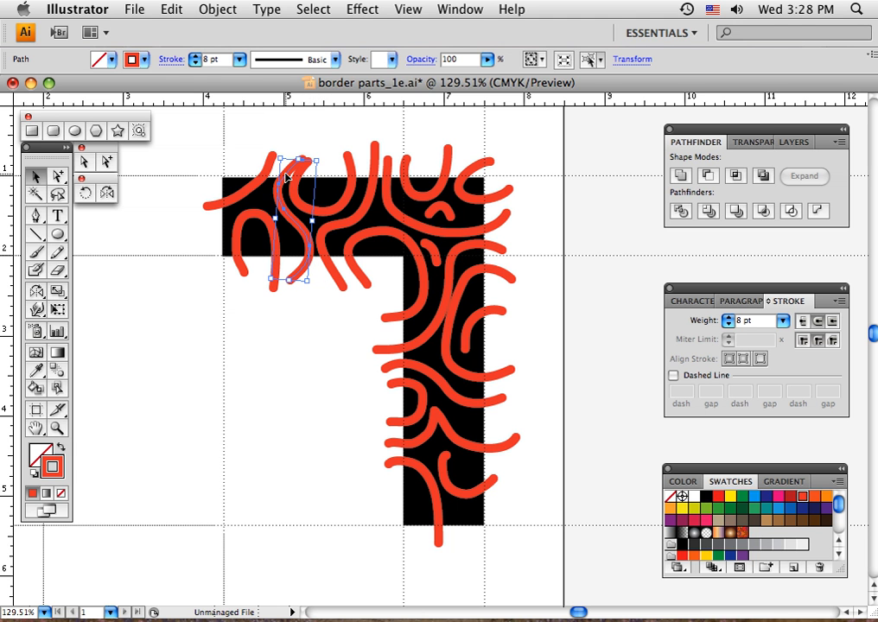
click(243, 159)
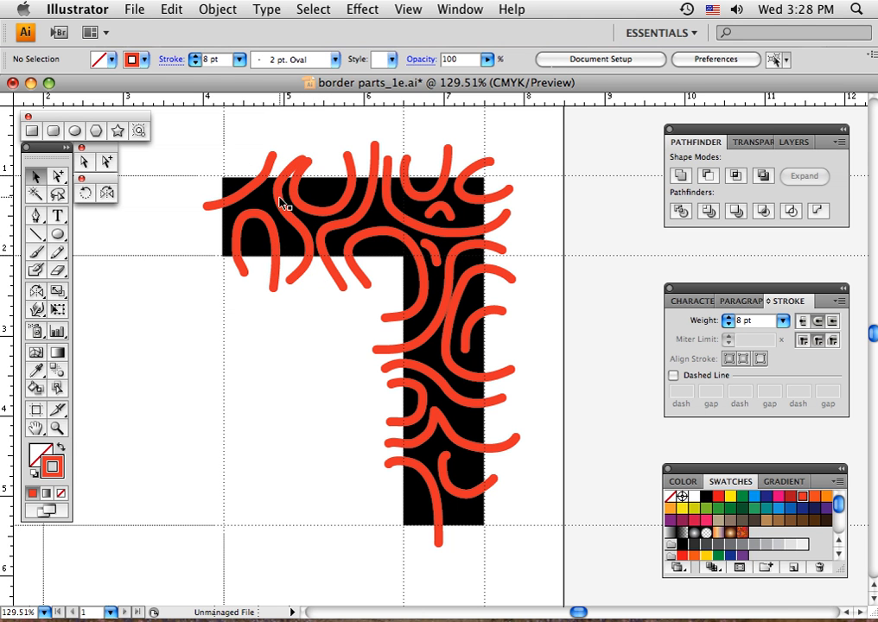
drag(278, 197, 273, 199)
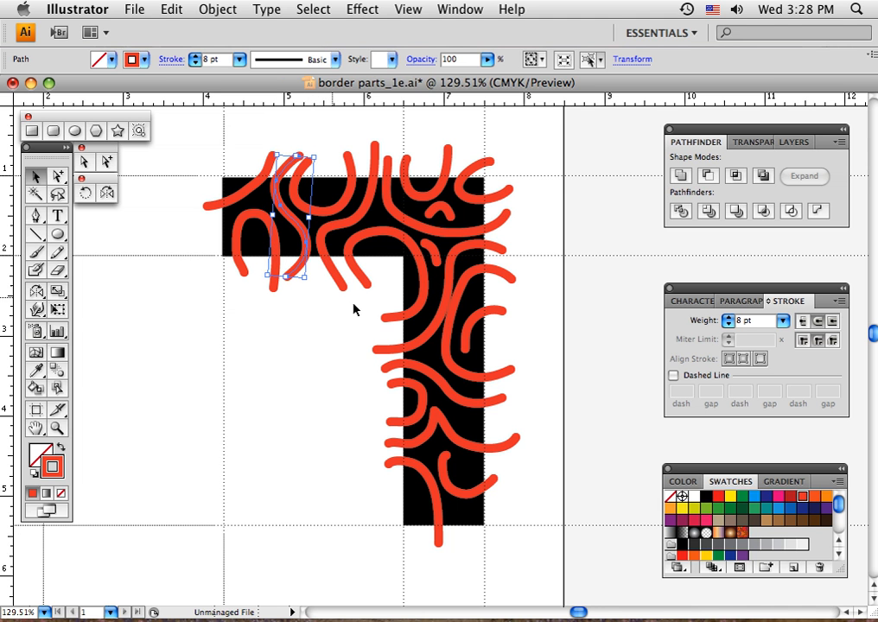
Nudge the hook curve at the inner corner left and down, and the large C-shaped curve on the vertical arm right
click(418, 261)
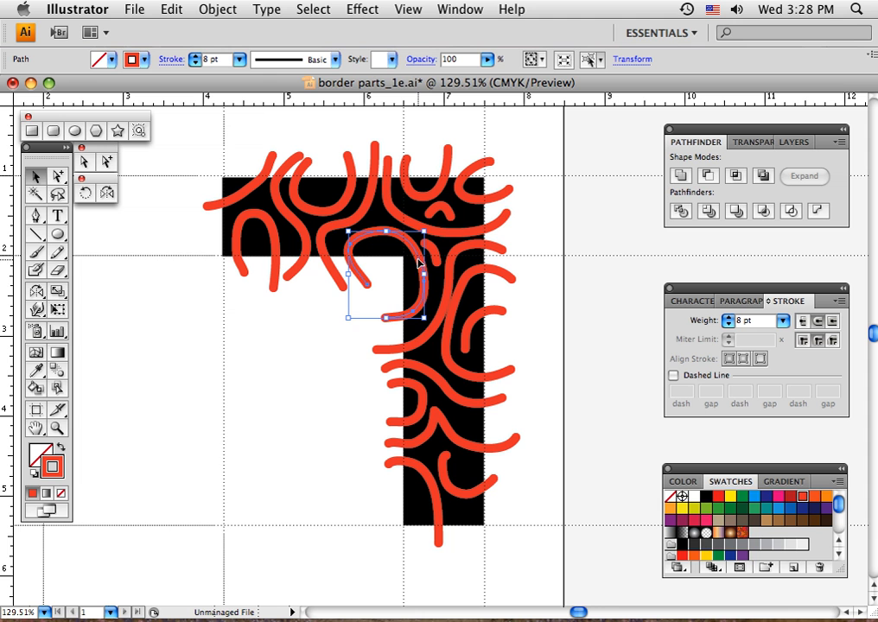
key(Left)
key(Left)
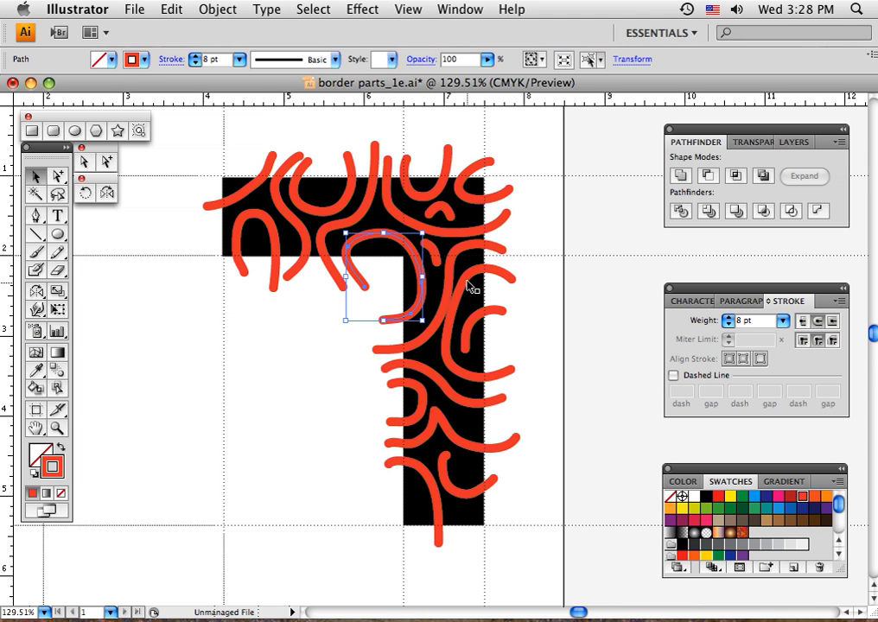
click(467, 281)
key(Right)
key(Right)
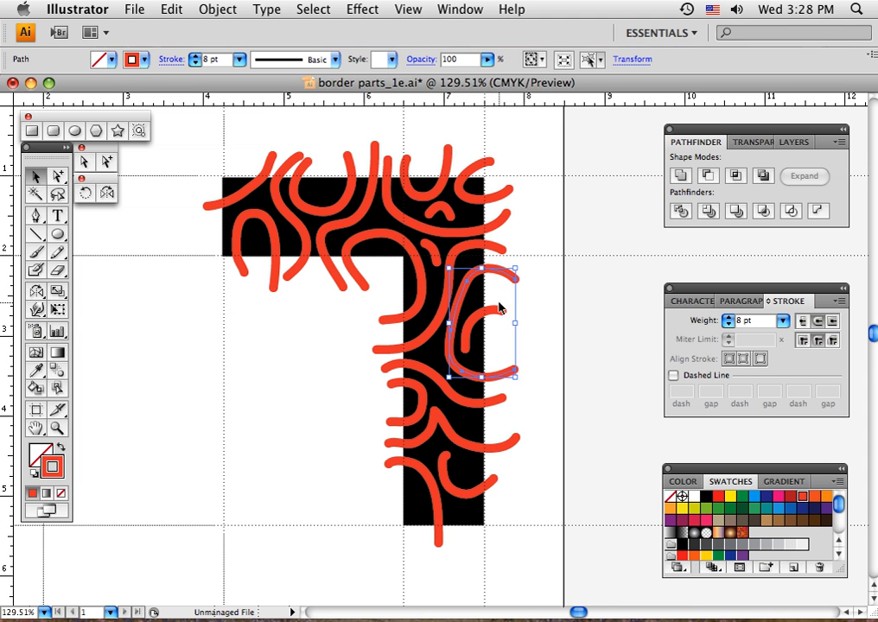
Nudge the peaked curve and the small hook below it slightly right, leaving nothing selected
click(472, 447)
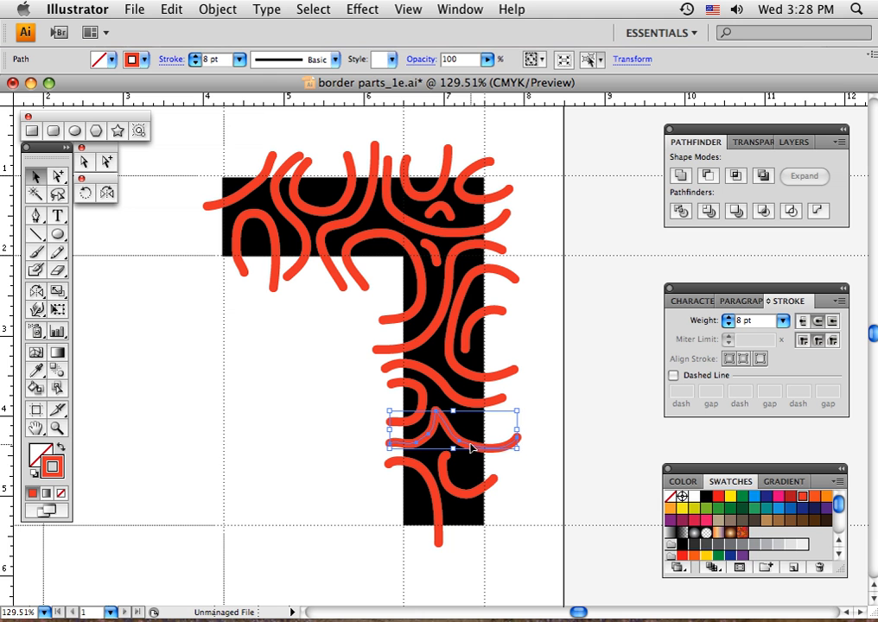
click(462, 495)
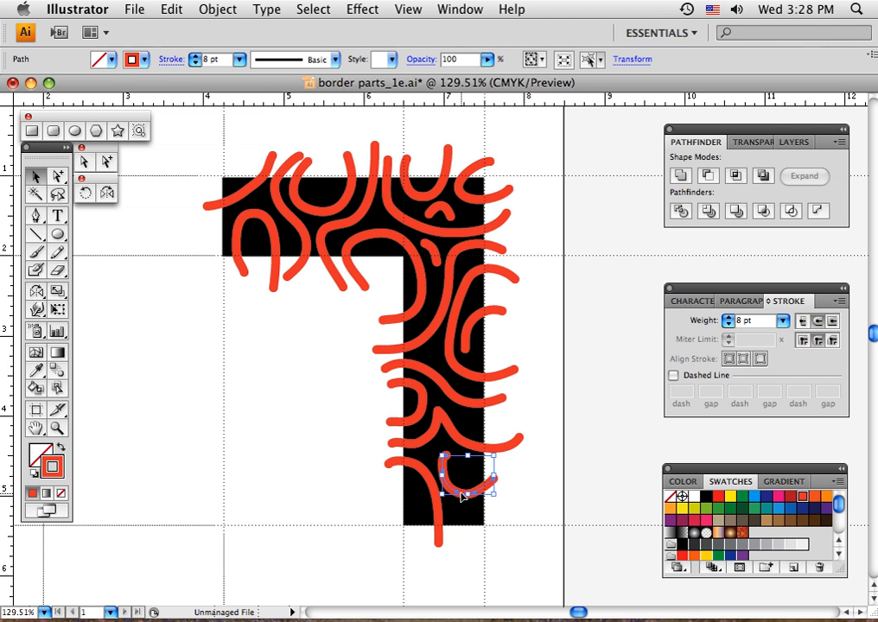
click(517, 490)
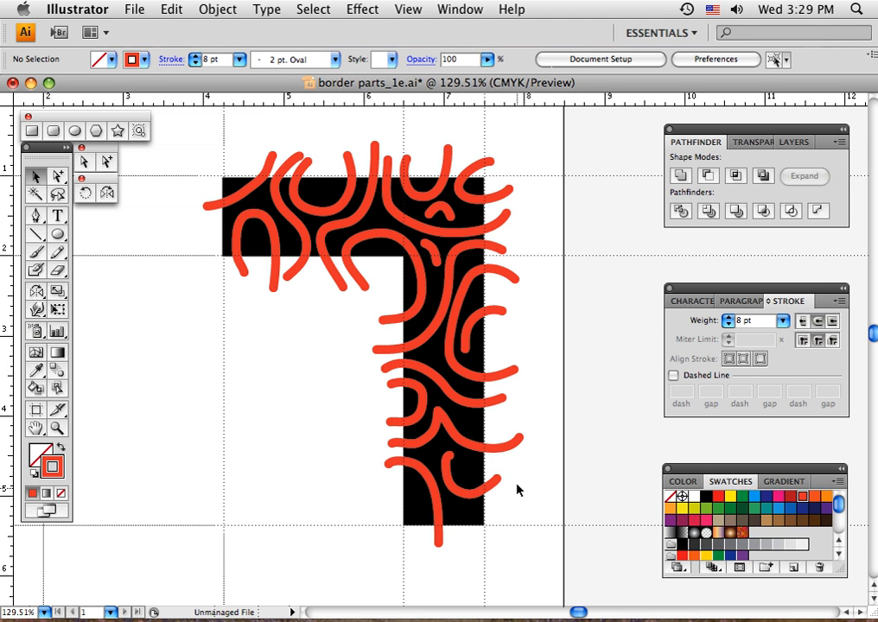
Swap the fill and stroke with nothing selected, giving a red-orange fill and no stroke
click(58, 252)
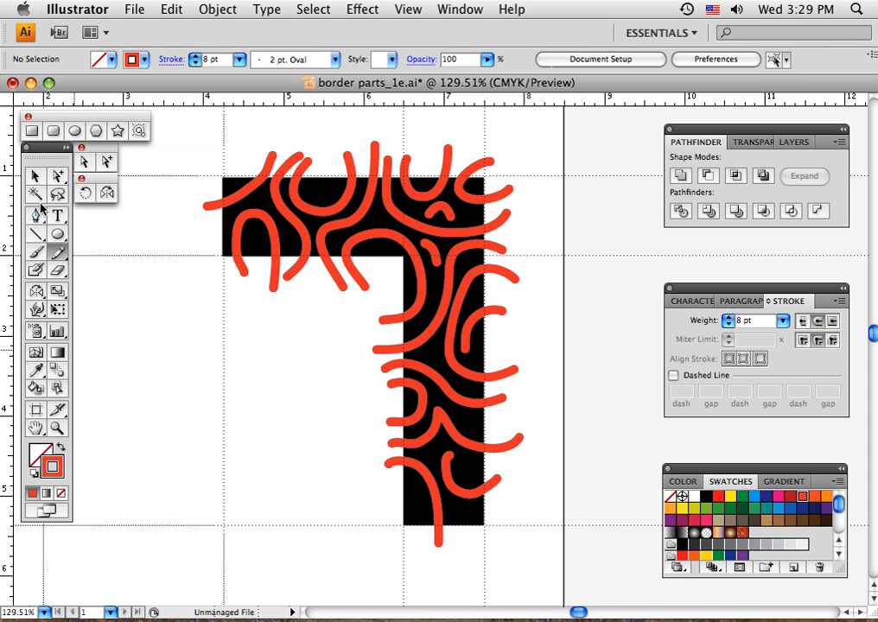
click(34, 176)
click(61, 448)
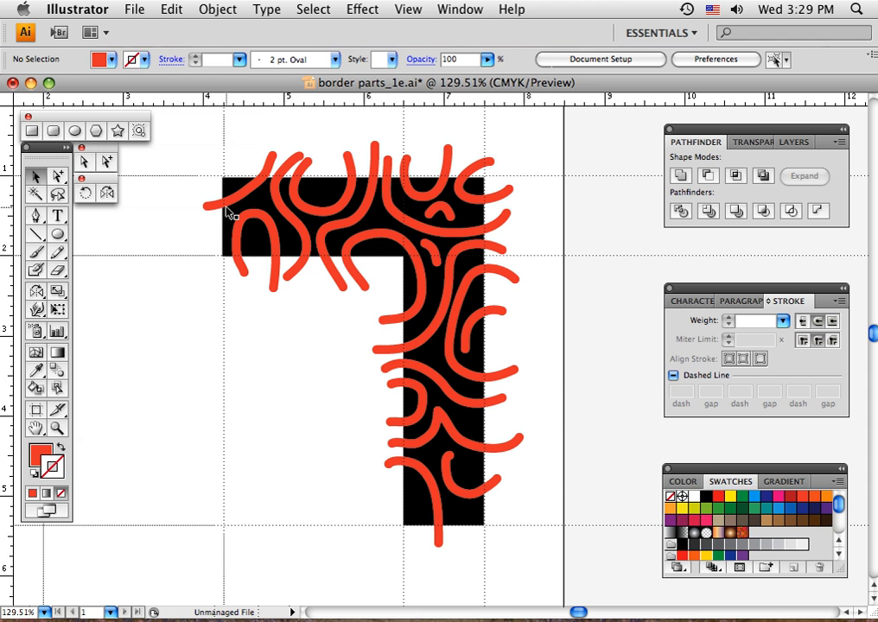
Convert the strokes of all red-orange curves to filled outlines with Outline Stroke, excluding the black corner shape, and deselect everything
drag(192, 139, 537, 558)
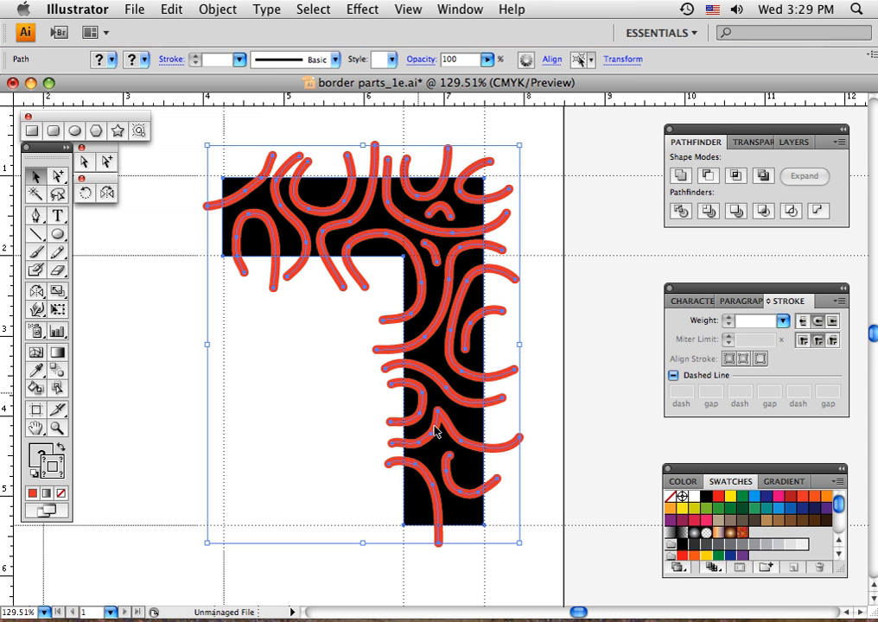
shift+click(470, 524)
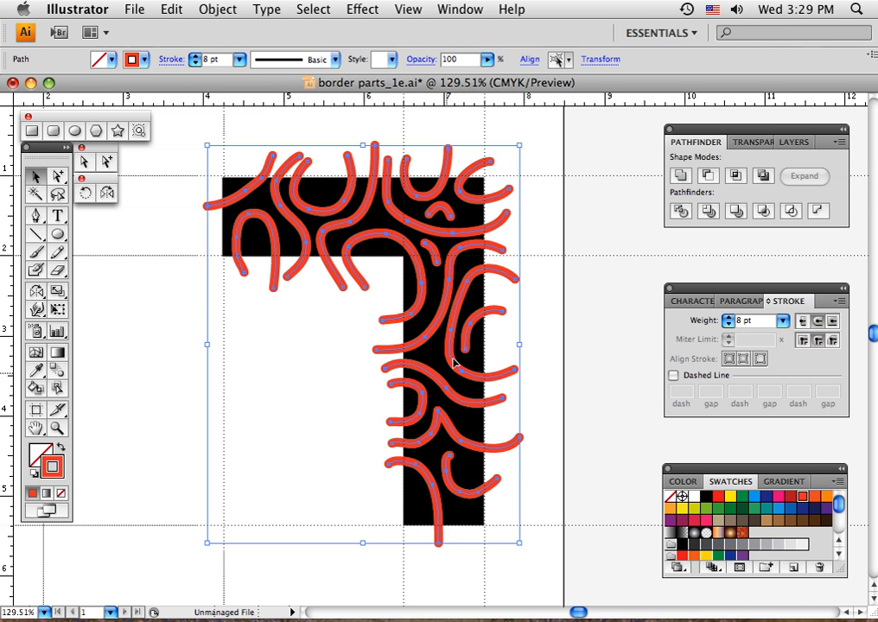
click(208, 10)
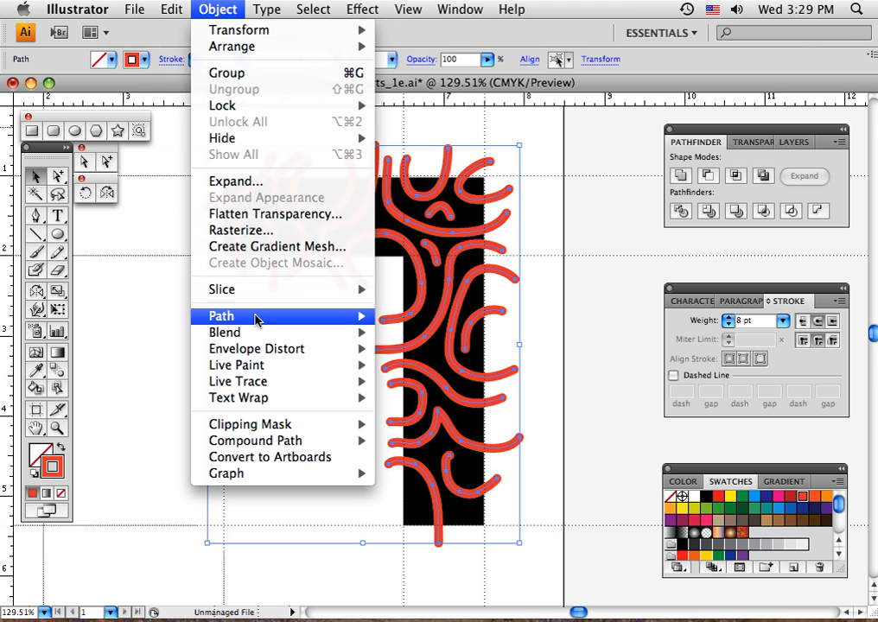
mouse_move(259, 318)
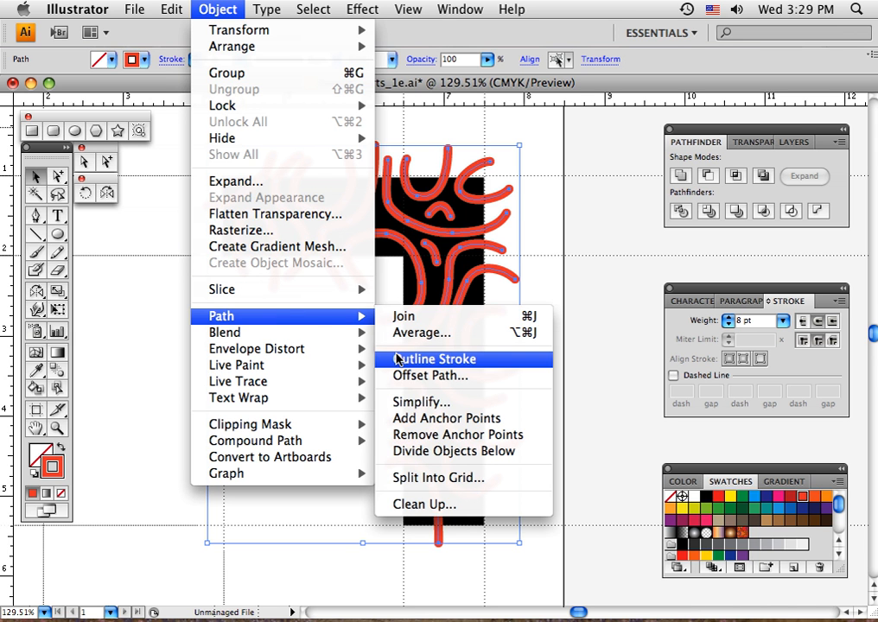
click(398, 360)
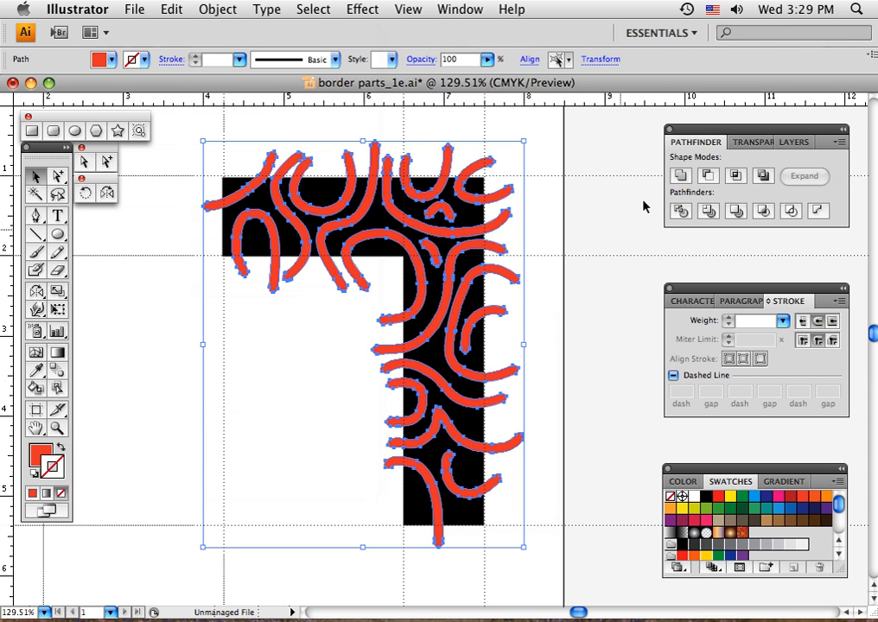
click(144, 316)
Draw a small red-orange filled circle without a stroke in the empty area inside the black corner shape
click(37, 451)
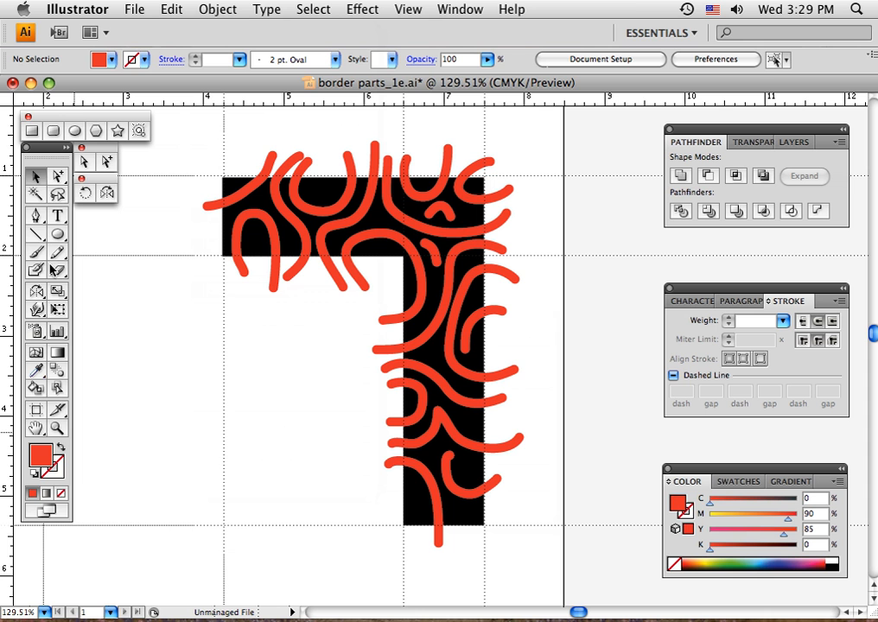
key(l)
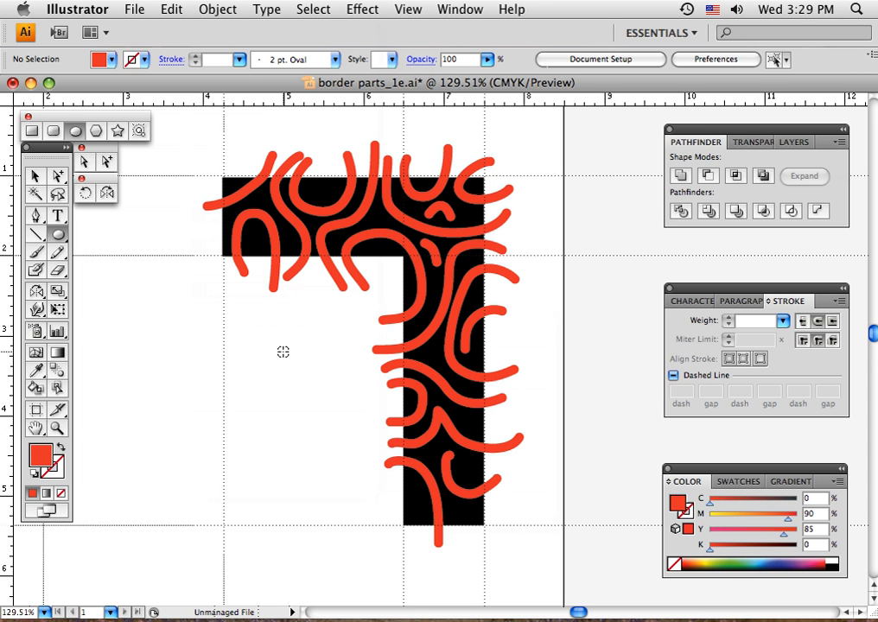
drag(275, 343, 291, 359)
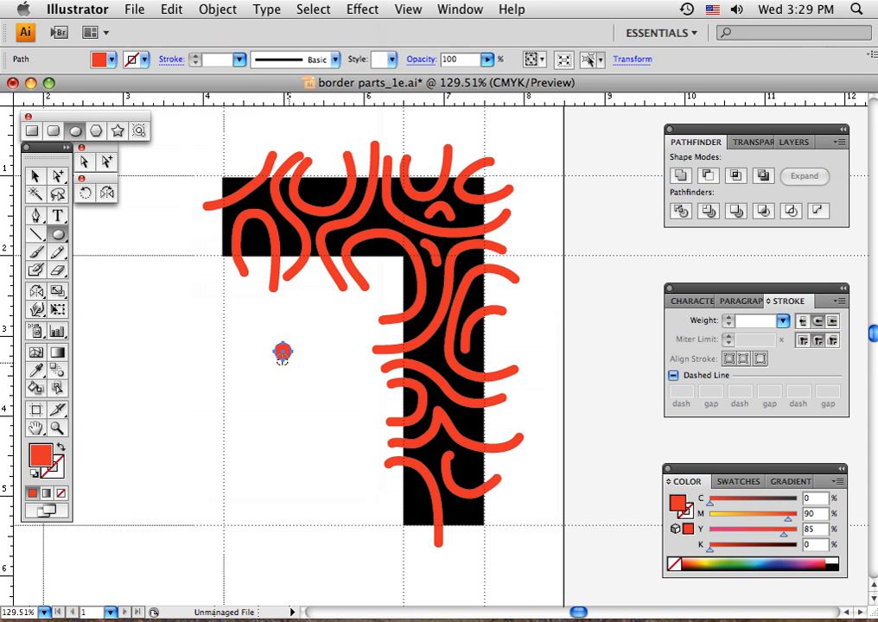
Scale the small circle down to a dot about as wide as the curves and deselect it
click(34, 177)
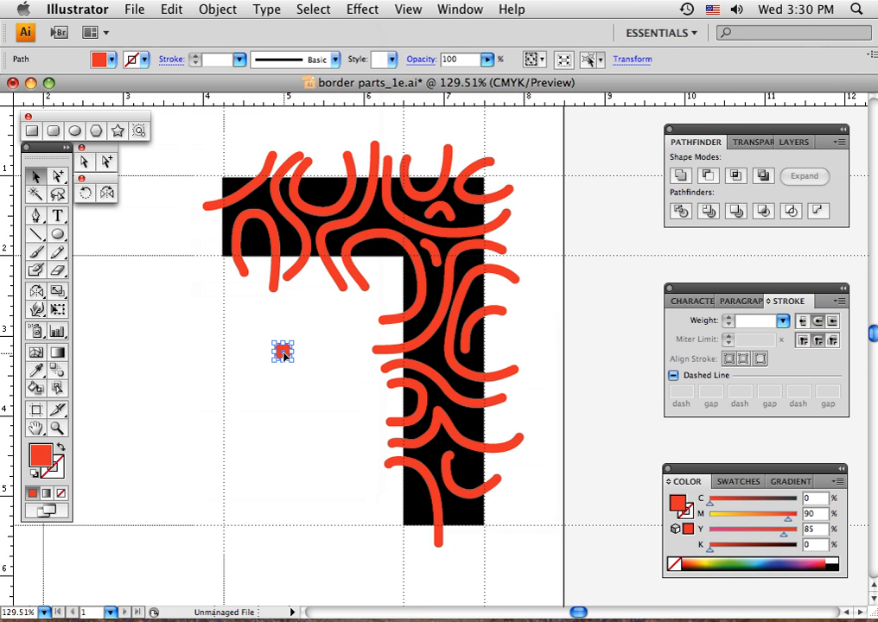
drag(285, 355, 341, 319)
key(Delete)
click(283, 350)
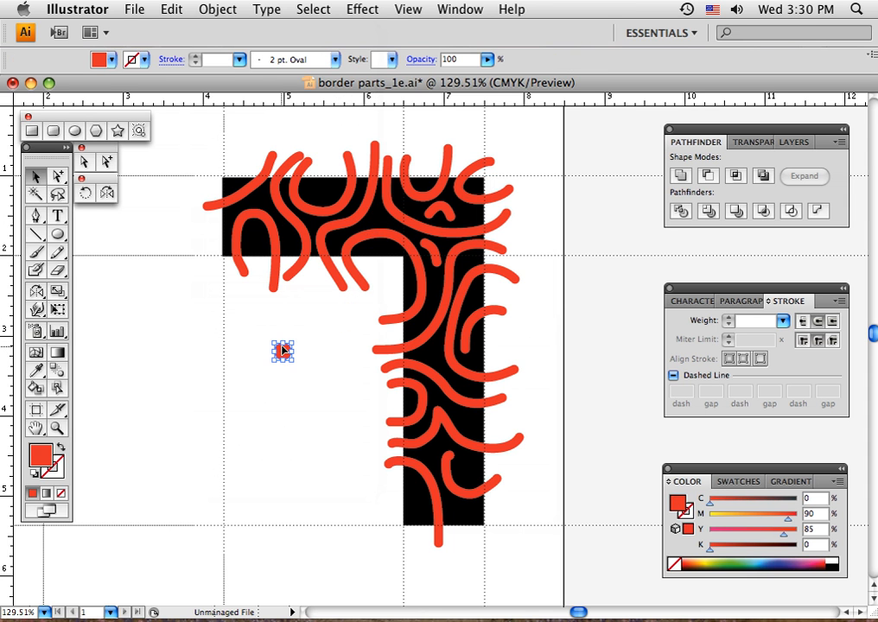
drag(293, 343, 285, 351)
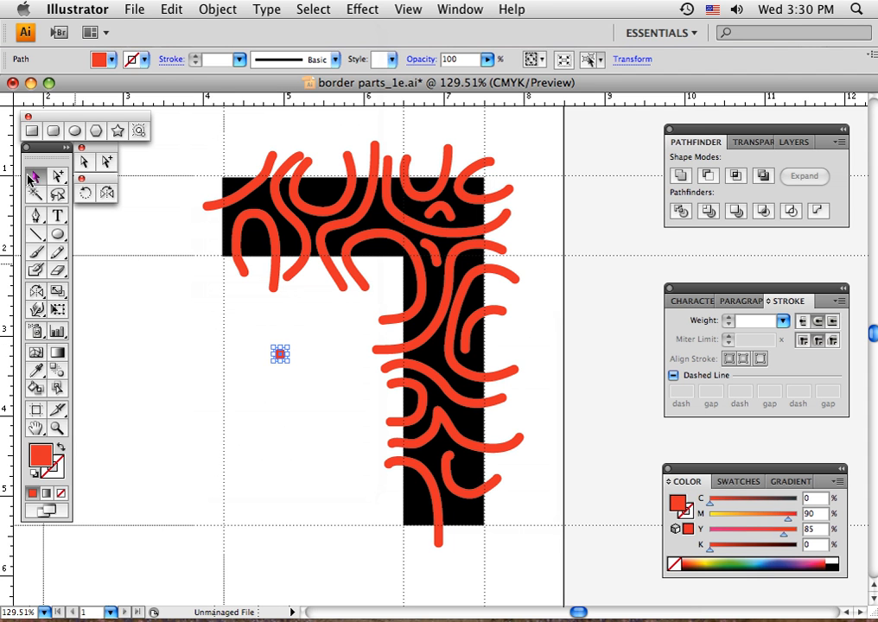
click(232, 353)
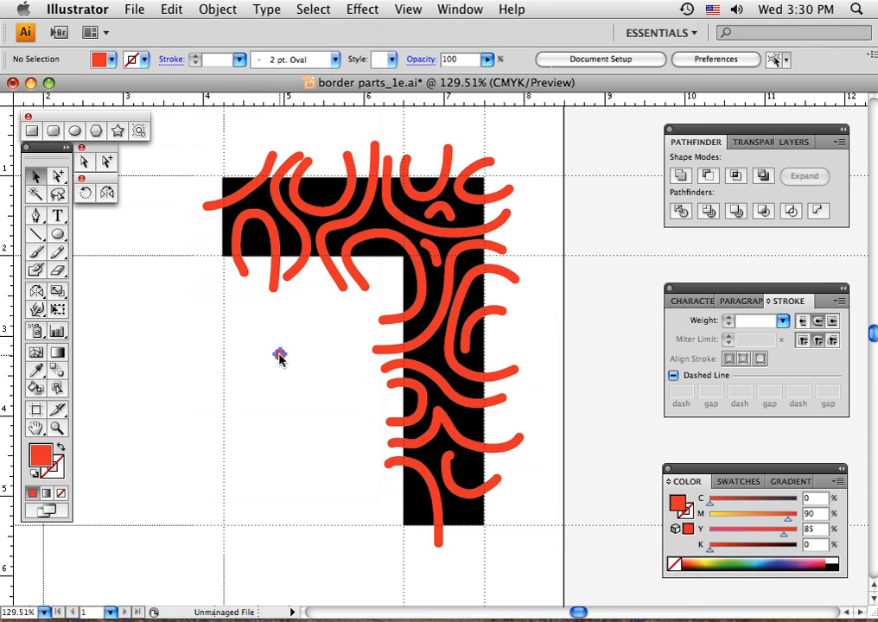
Place copies of the dot in the gaps between curves on the horizontal arm, at the corner and along the upper vertical arm
click(377, 220)
drag(377, 219, 251, 233)
drag(334, 275, 433, 356)
drag(470, 308, 475, 298)
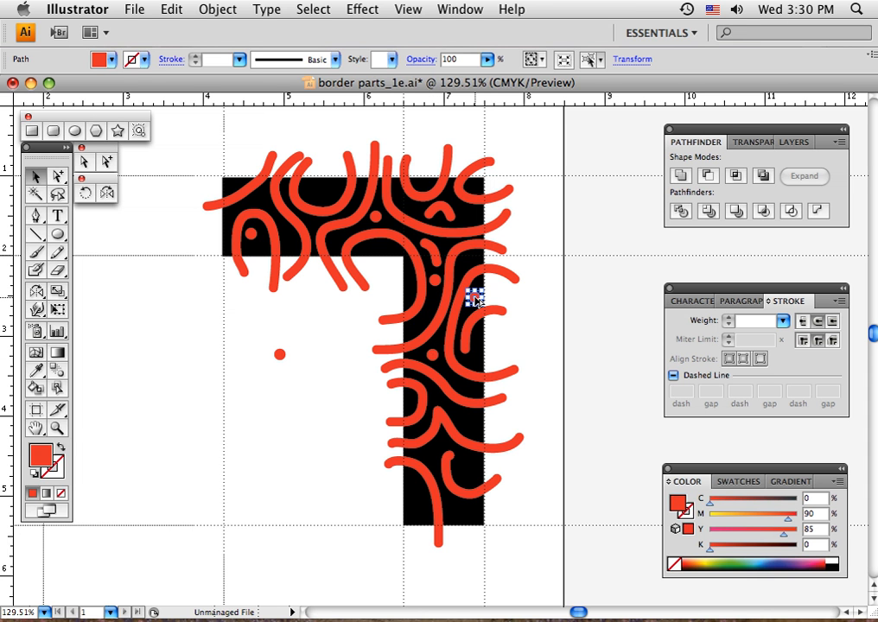
drag(468, 216, 466, 215)
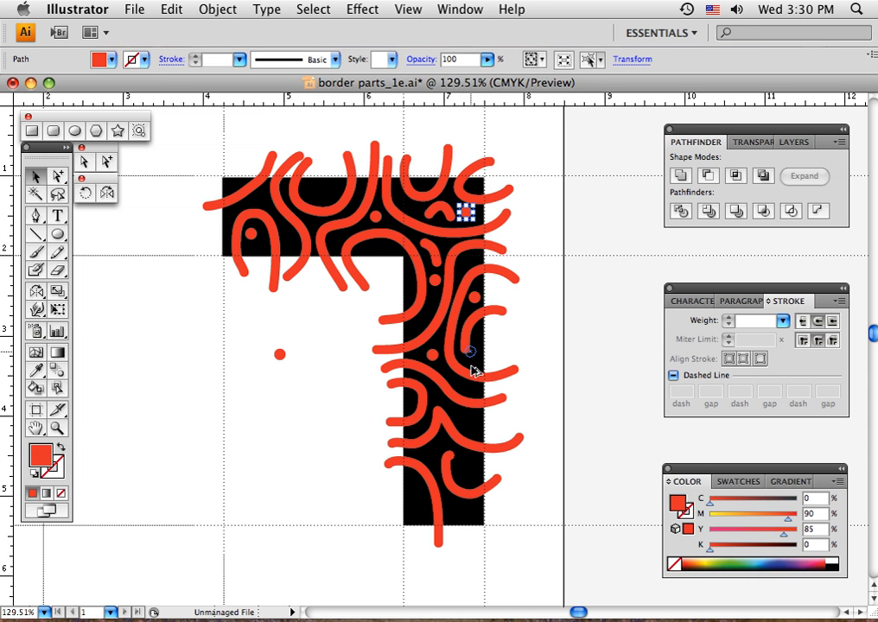
Fill the lower vertical arm and the horizontal arm's left end with dot copies, and move the original dot into the large U-shaped curve
drag(465, 423, 415, 487)
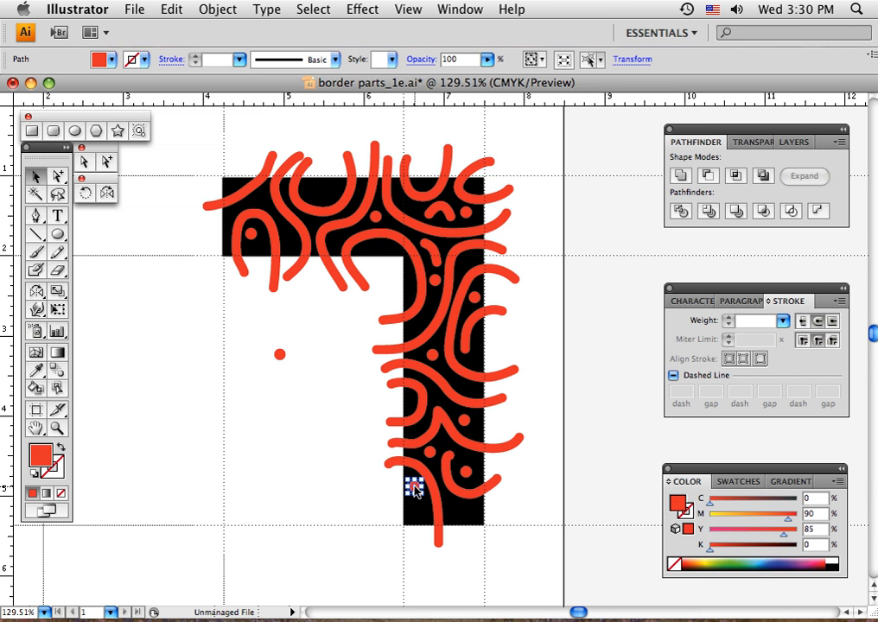
drag(459, 510, 460, 511)
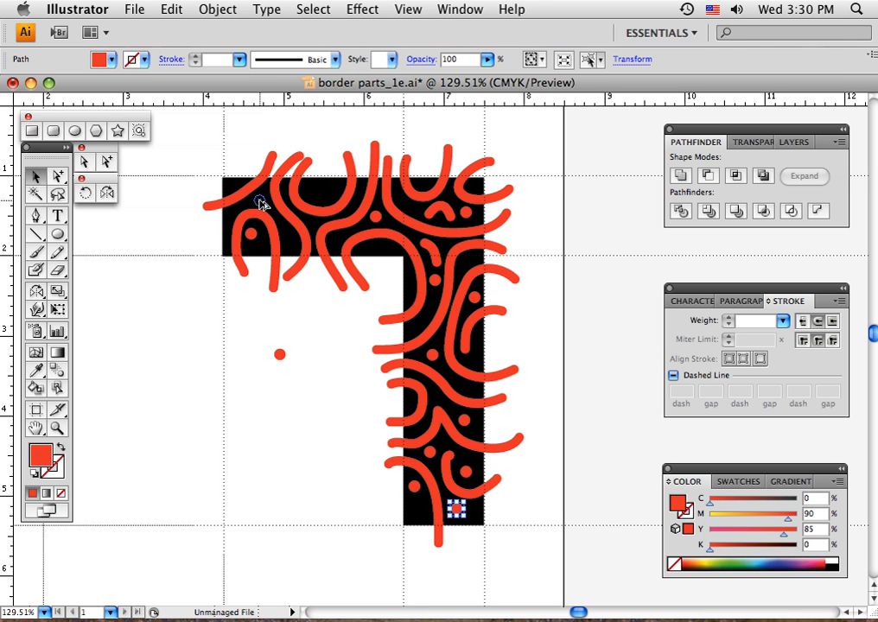
drag(261, 204, 261, 204)
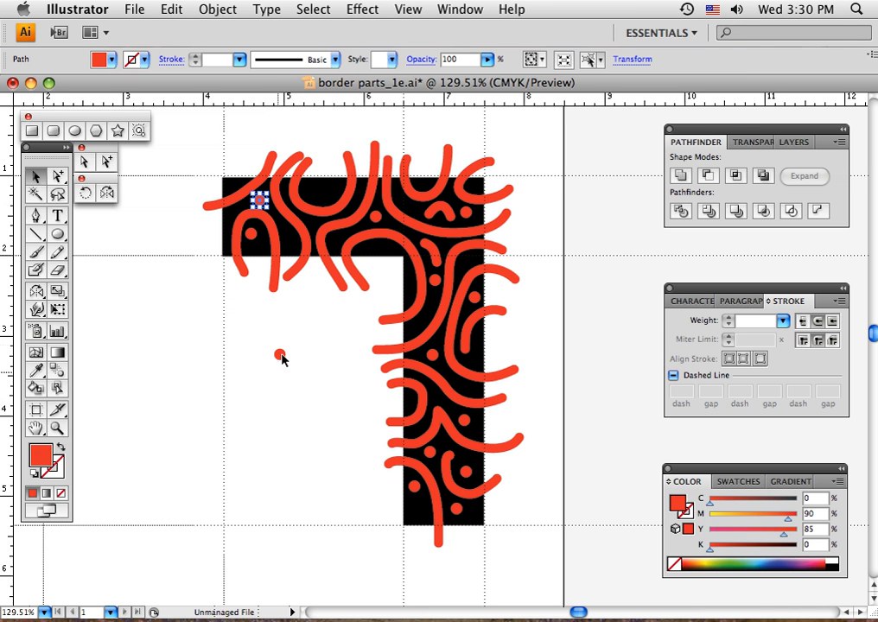
click(306, 419)
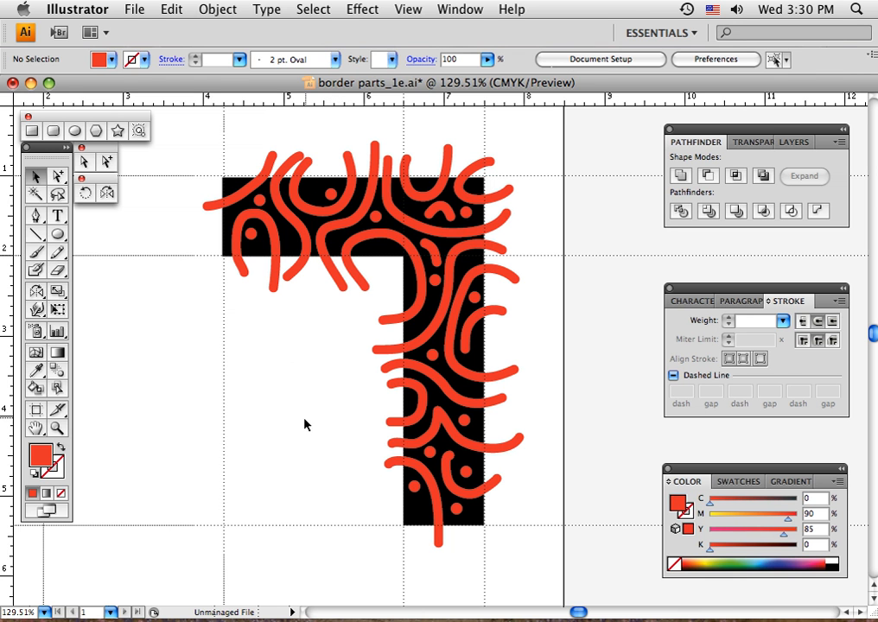
Review the Outline Stroke path command with the large U-shaped curve selected, without applying it, and select the large C-shaped curve
click(332, 194)
shift+click(331, 213)
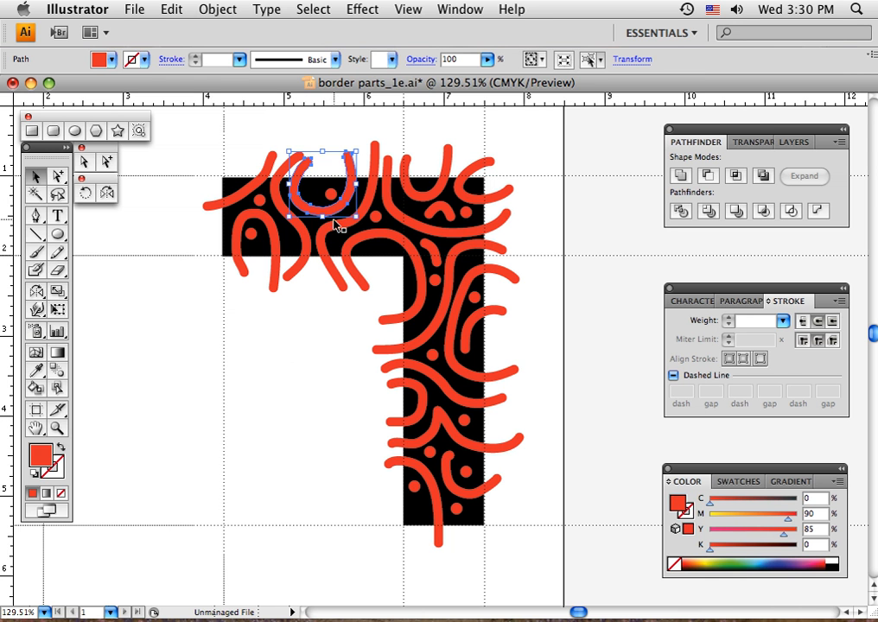
click(216, 9)
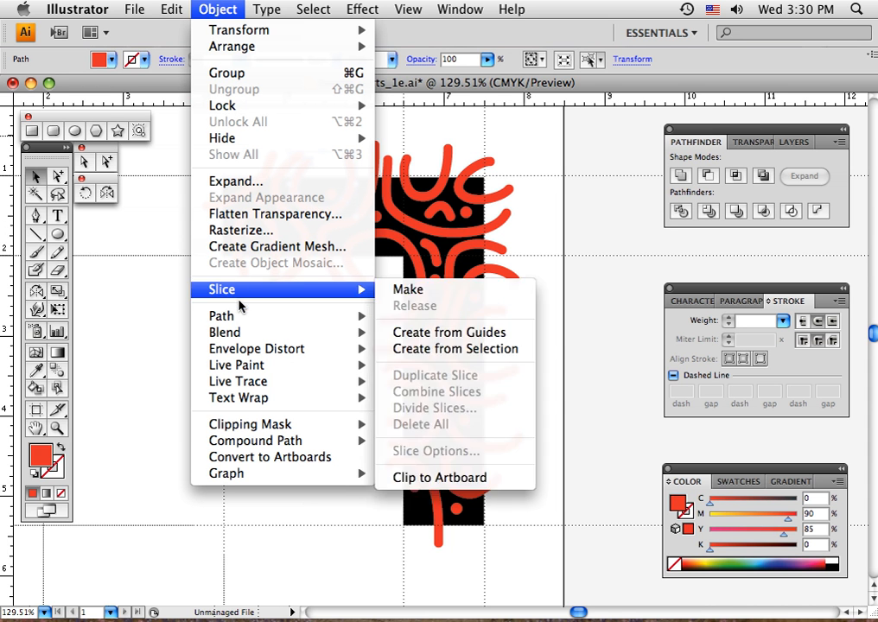
mouse_move(243, 318)
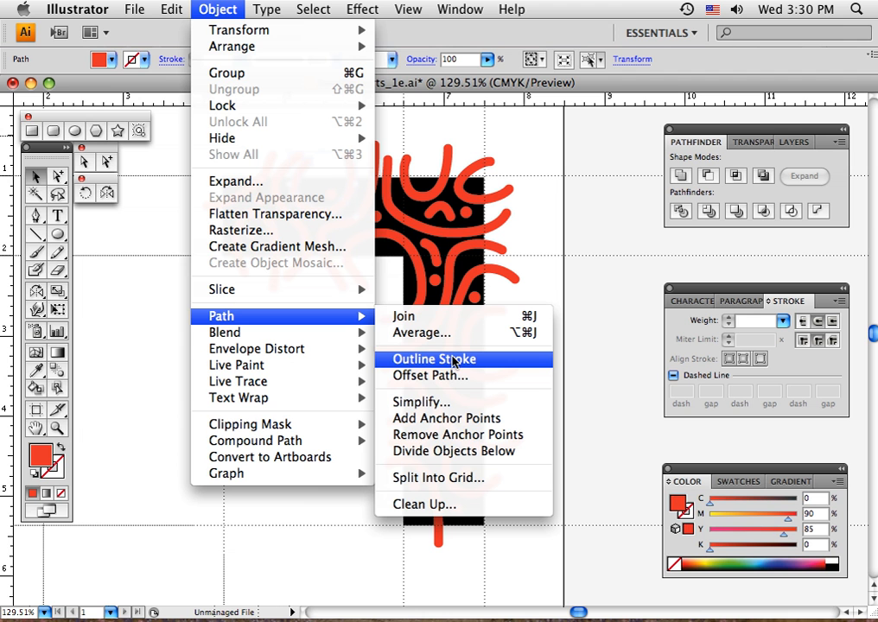
click(424, 362)
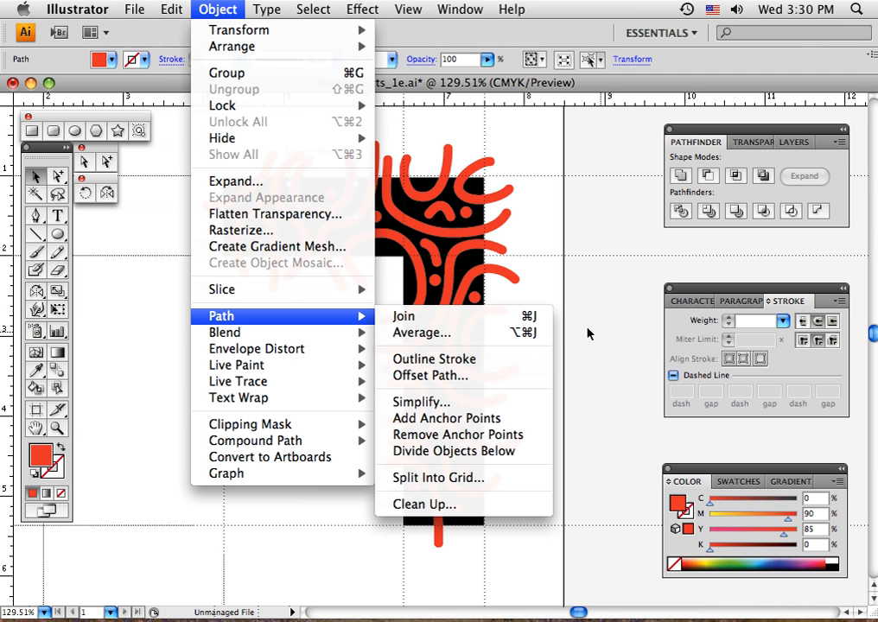
click(508, 274)
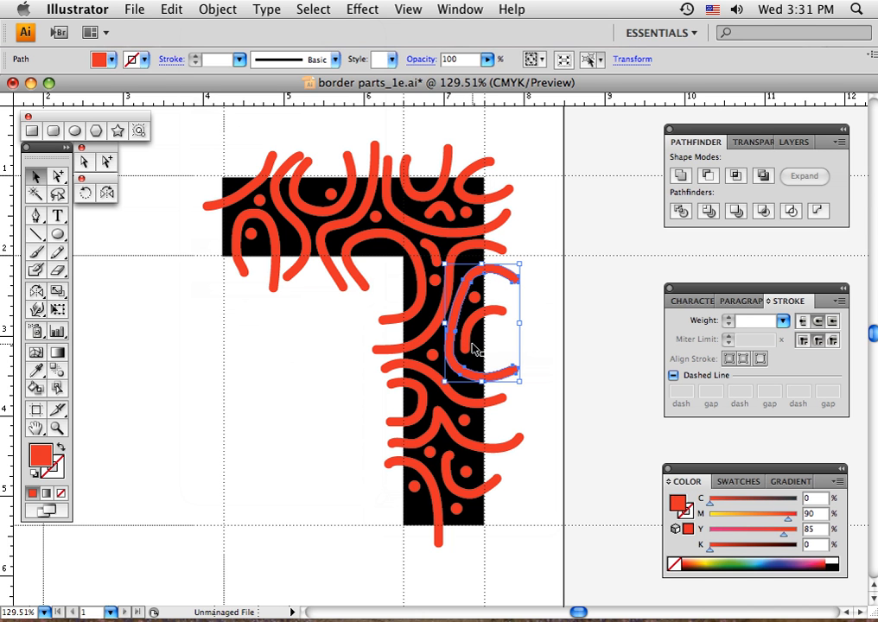
Select the whole design, subtract the curves and dots from the black corner shape with Minus Front, and deselect it
drag(200, 145, 553, 559)
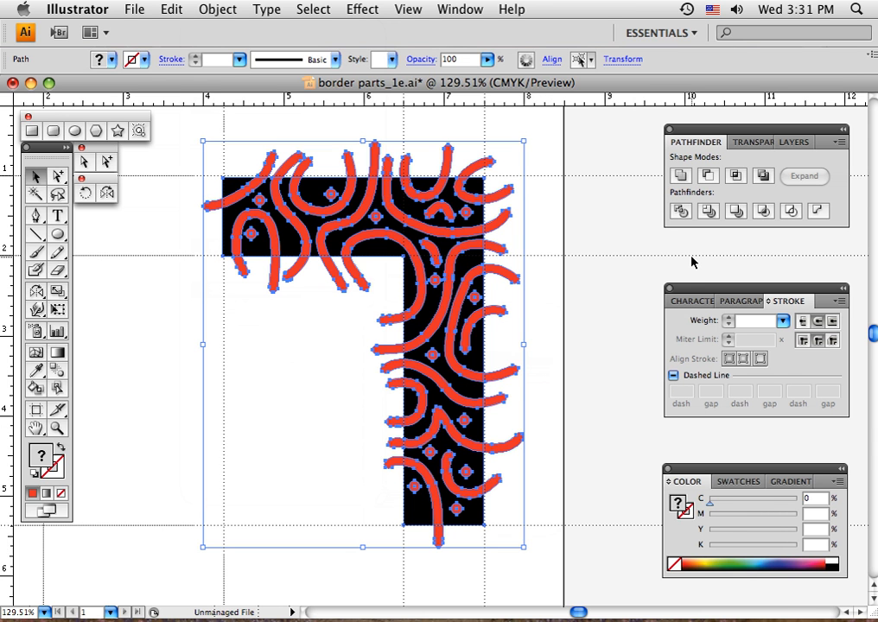
key(super+shift+b)
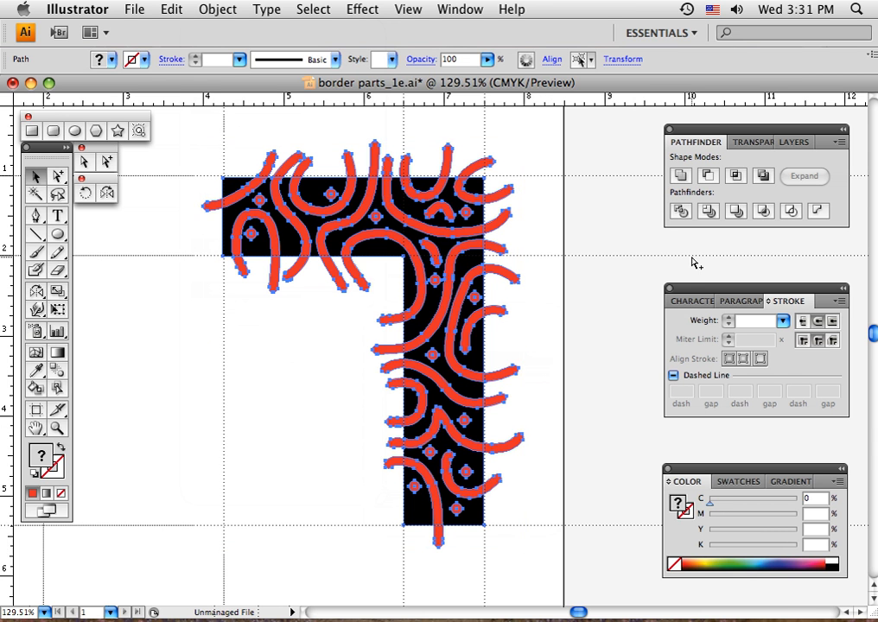
click(708, 176)
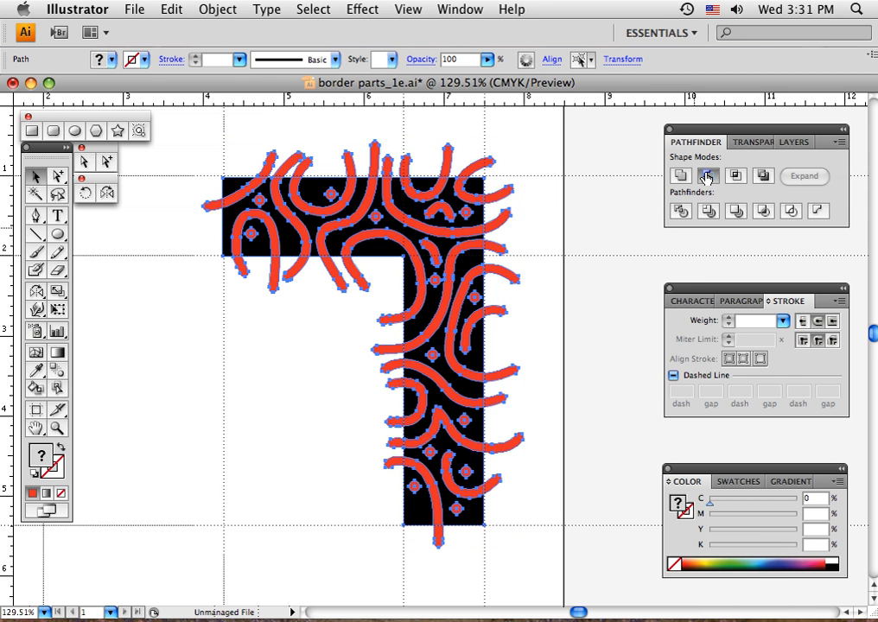
click(522, 358)
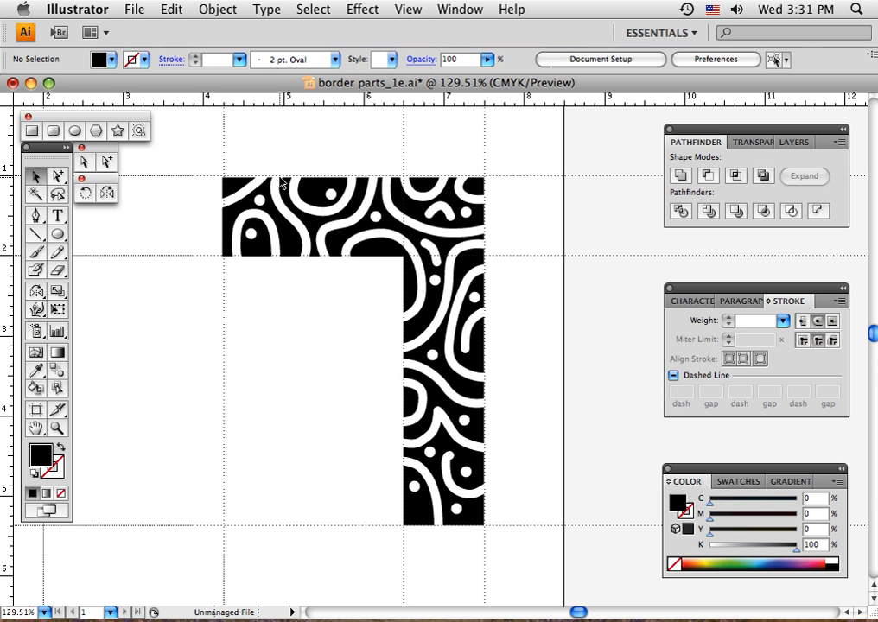
Duplicate the cut-out corner border, placing the copy below and to the left of the original, and deselect it
drag(205, 159, 372, 321)
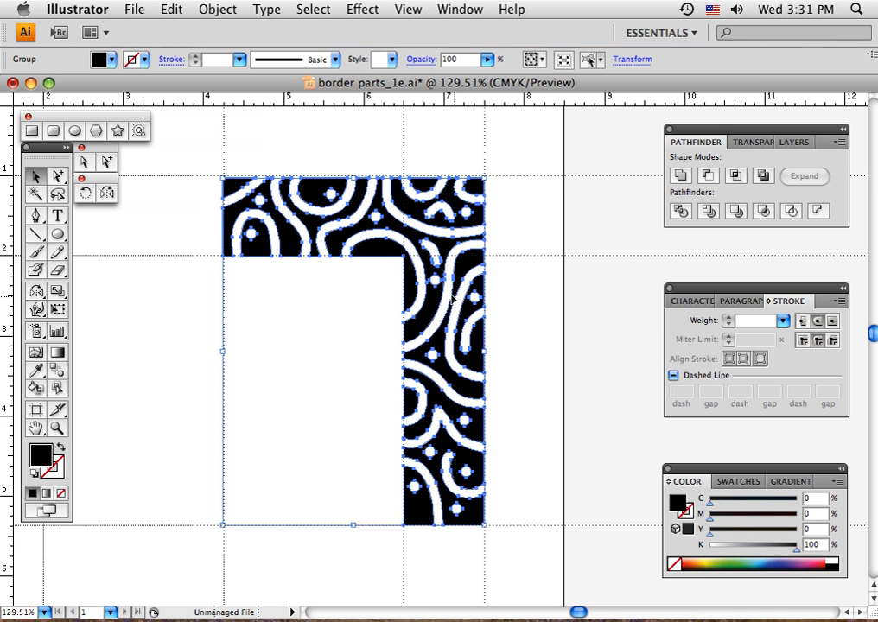
drag(566, 388, 645, 286)
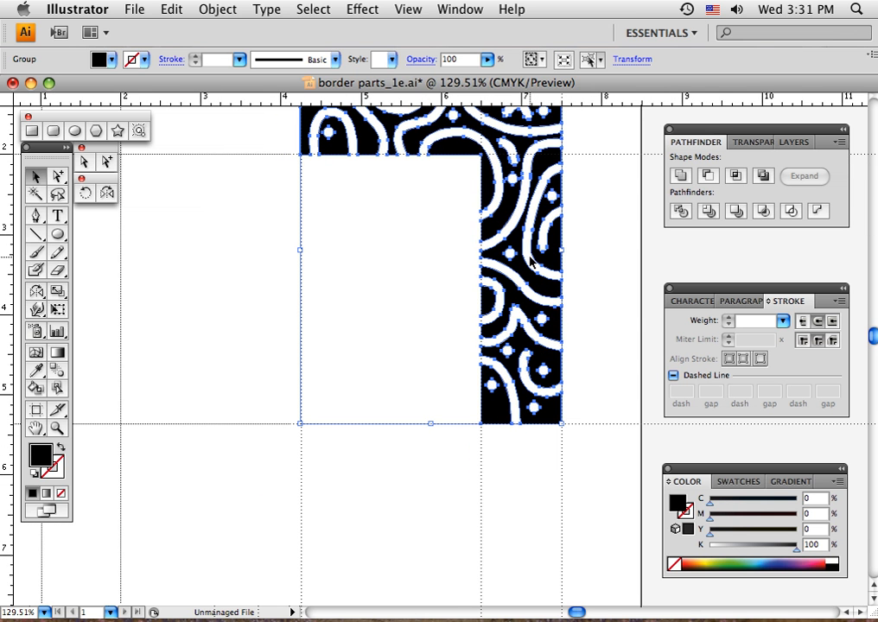
drag(481, 251, 343, 369)
drag(506, 247, 310, 407)
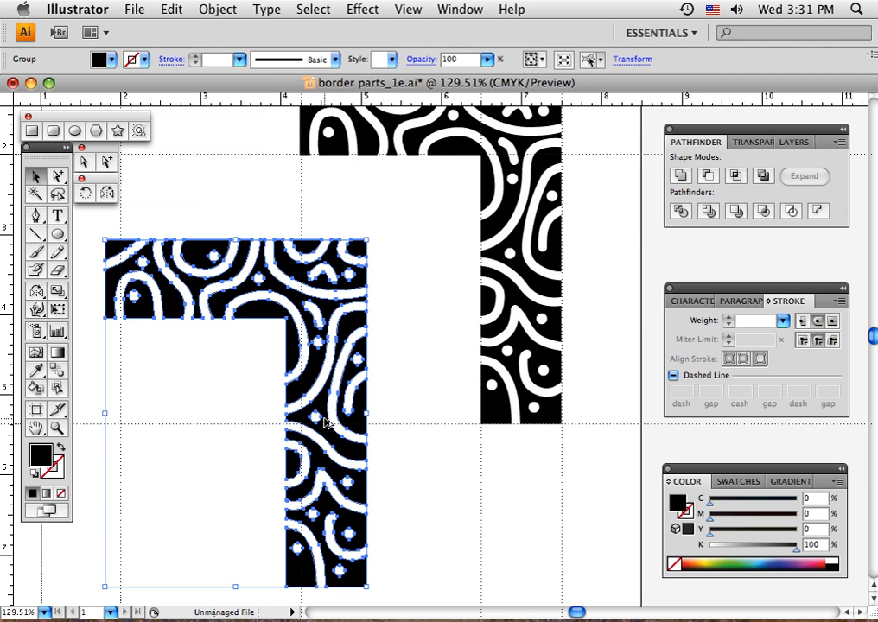
click(447, 496)
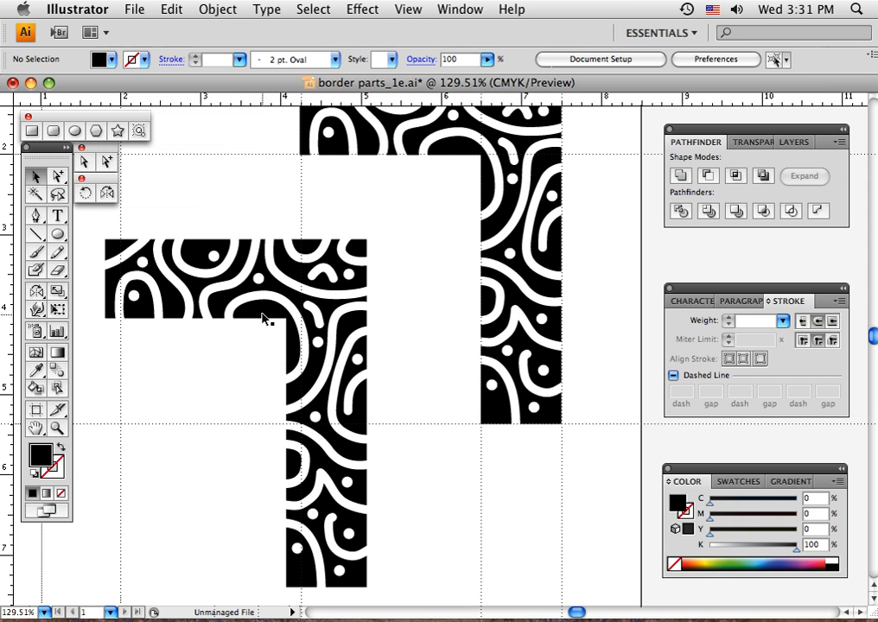
click(61, 474)
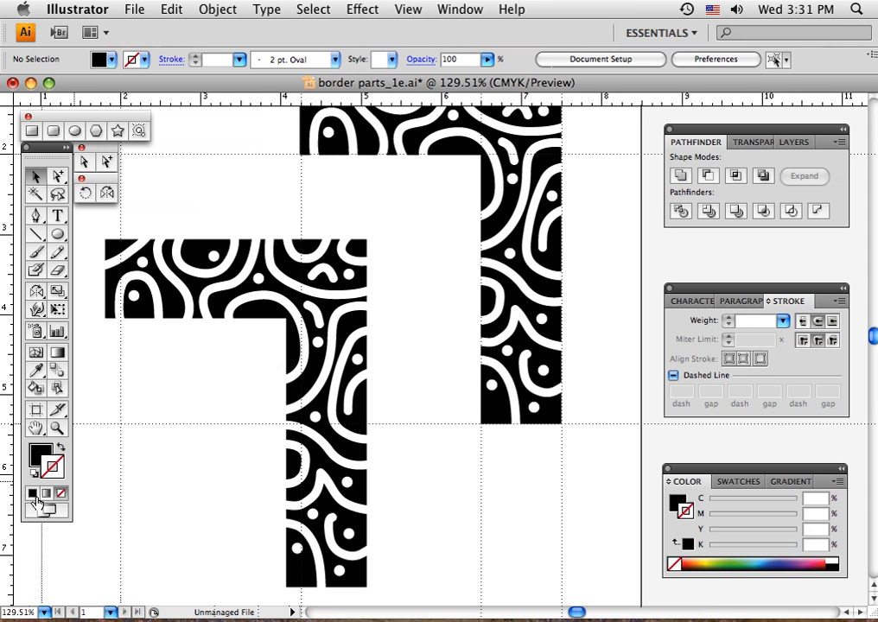
click(32, 495)
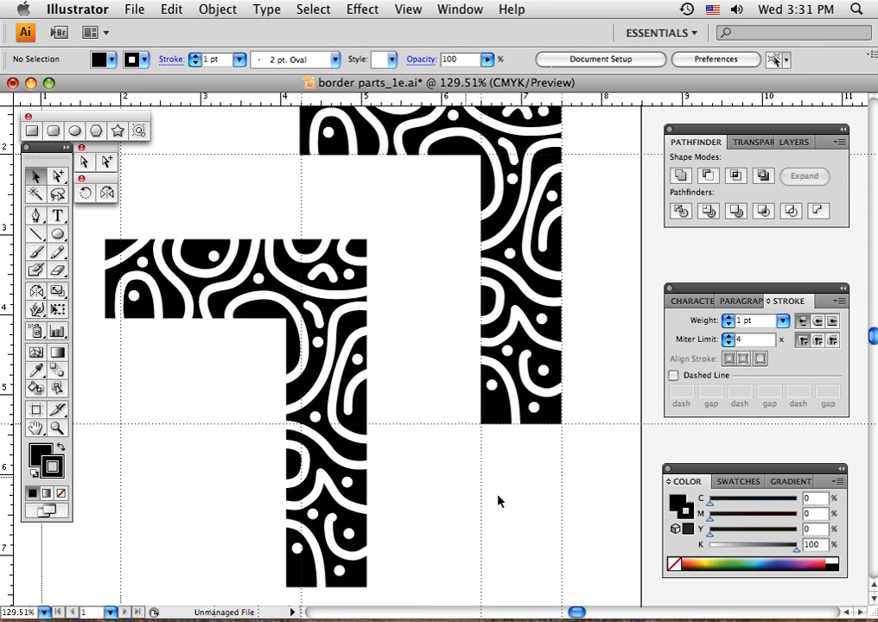
click(818, 341)
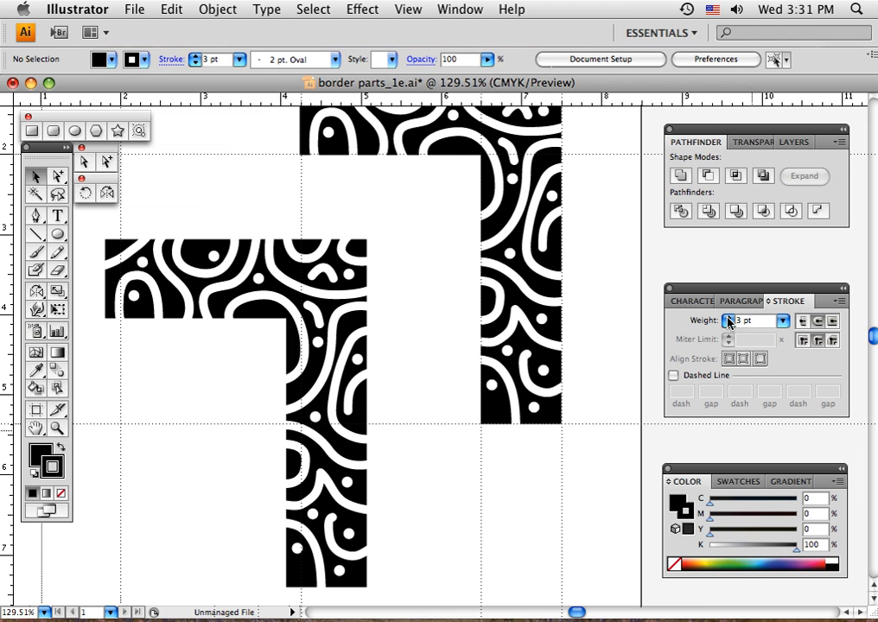
Select the lower-left copy of the corner border and give it a black 6 pt stroke
click(303, 247)
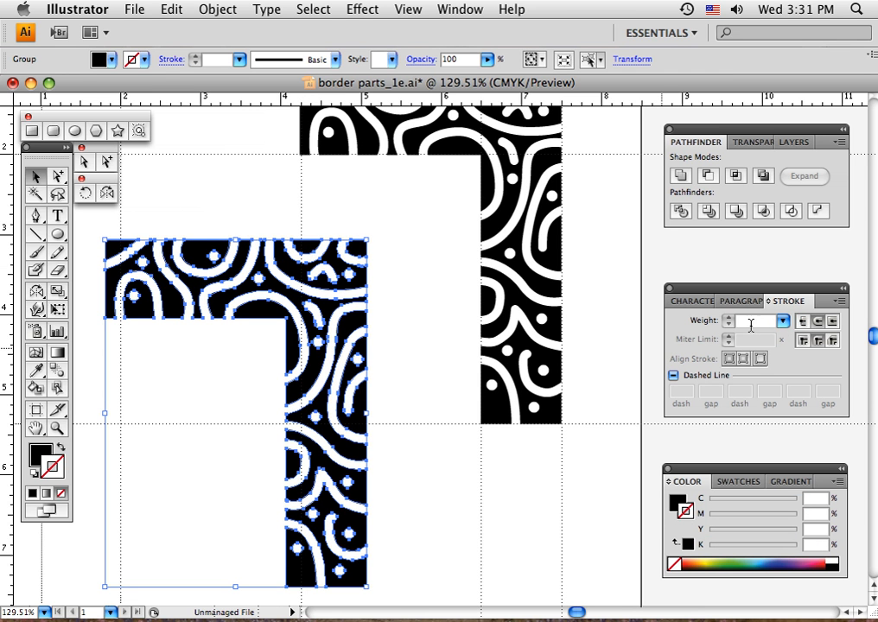
click(787, 321)
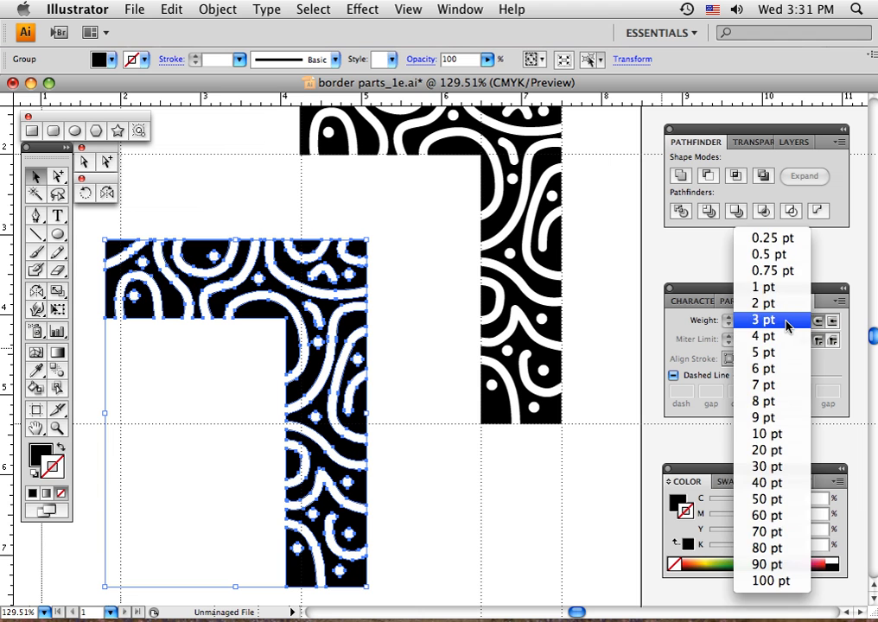
click(776, 287)
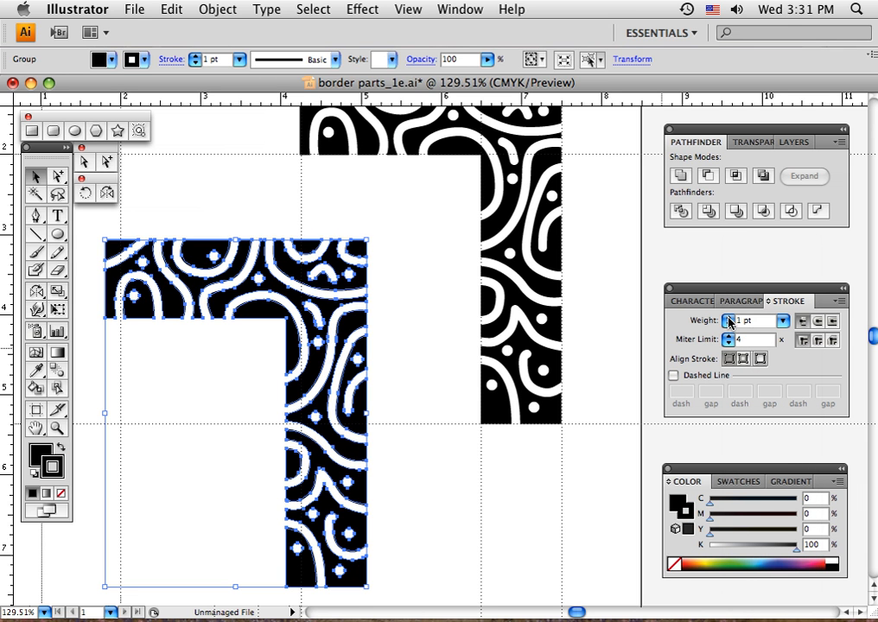
click(728, 319)
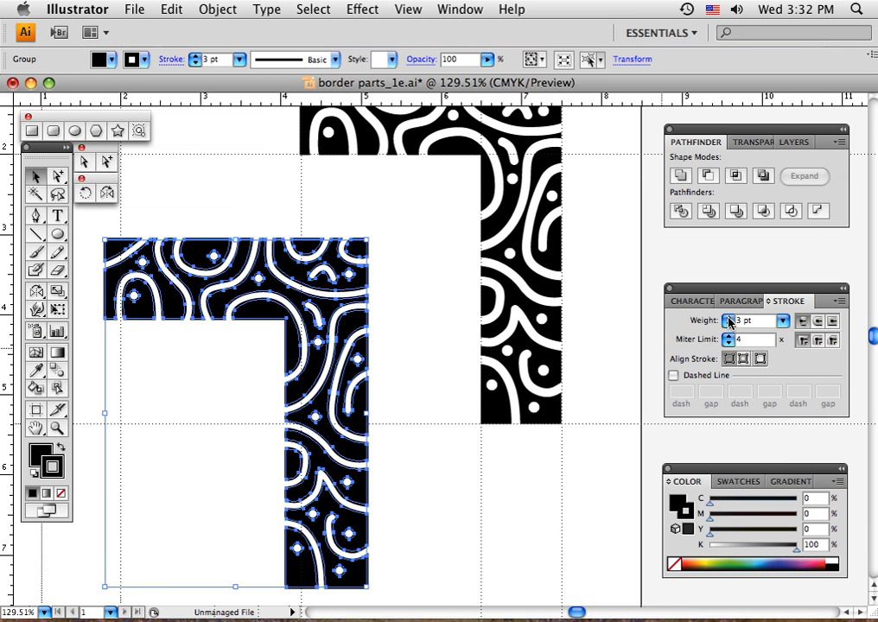
click(729, 319)
click(728, 319)
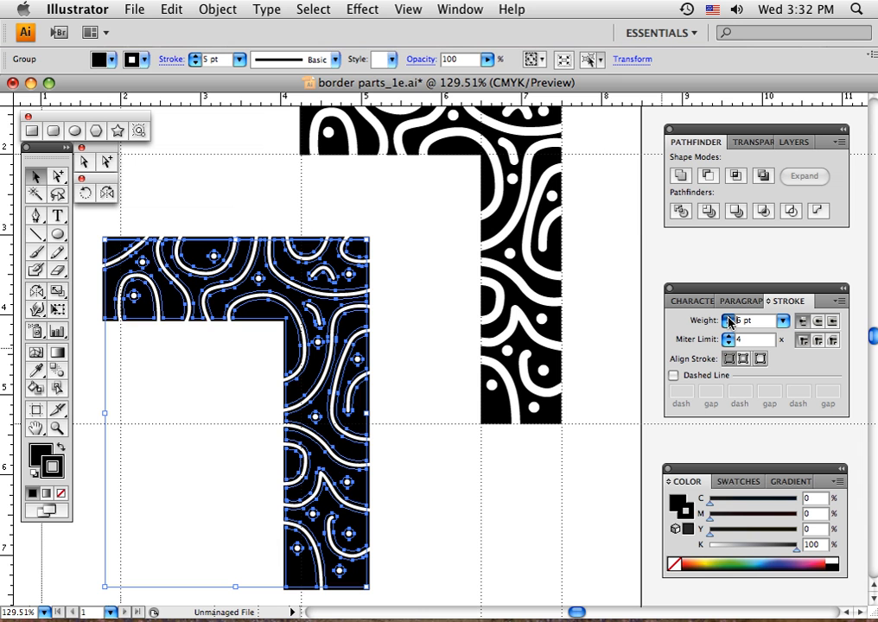
click(729, 319)
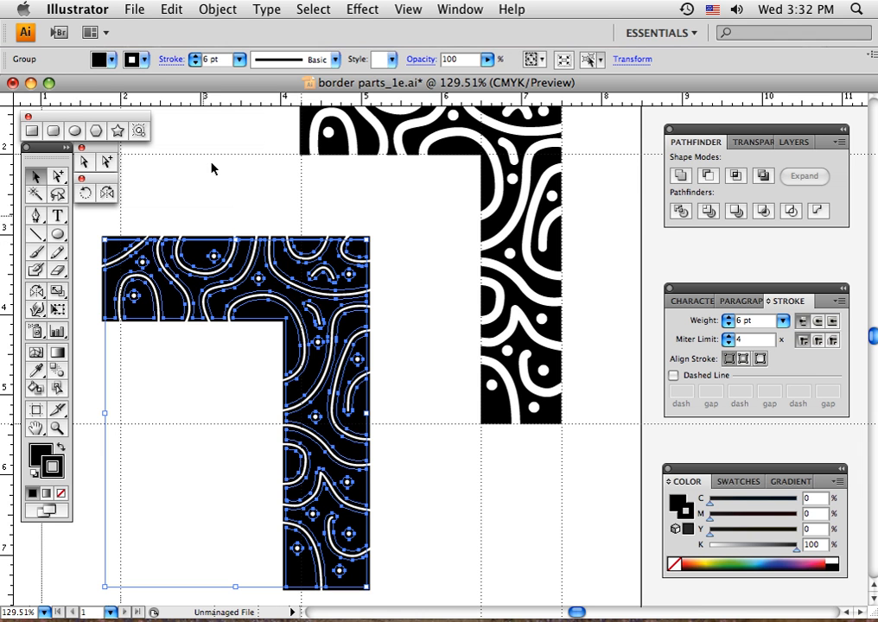
Convert the copy's stroke to shapes with Outline Stroke and unite all the resulting pieces
click(214, 9)
mouse_move(243, 314)
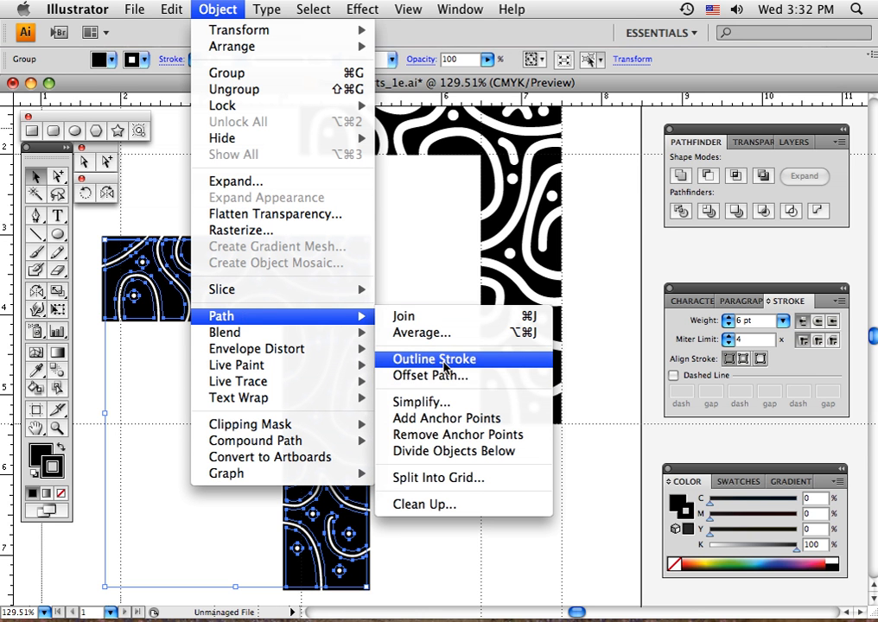
click(443, 361)
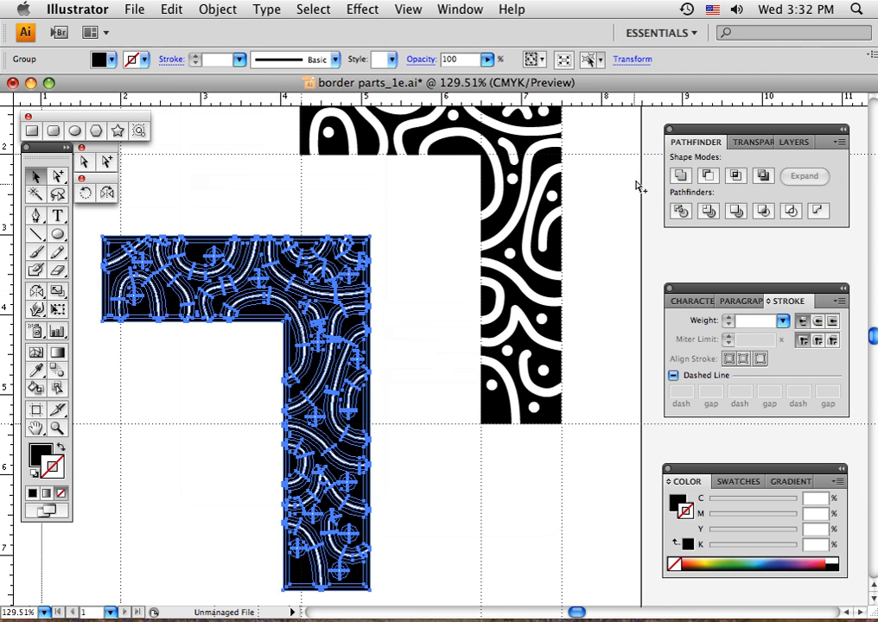
click(680, 177)
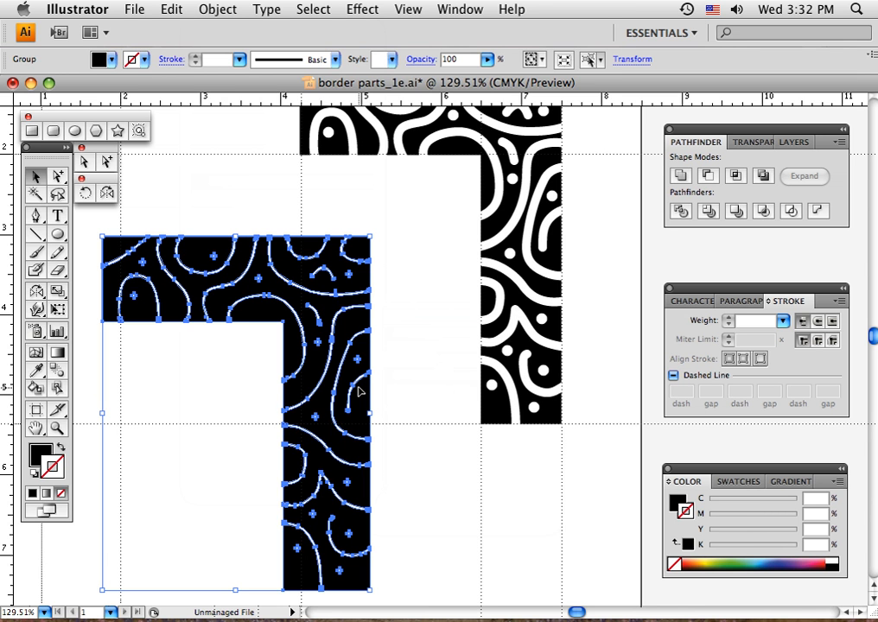
Set the united copy's fill to a gray of 40% K and deselect it
click(36, 453)
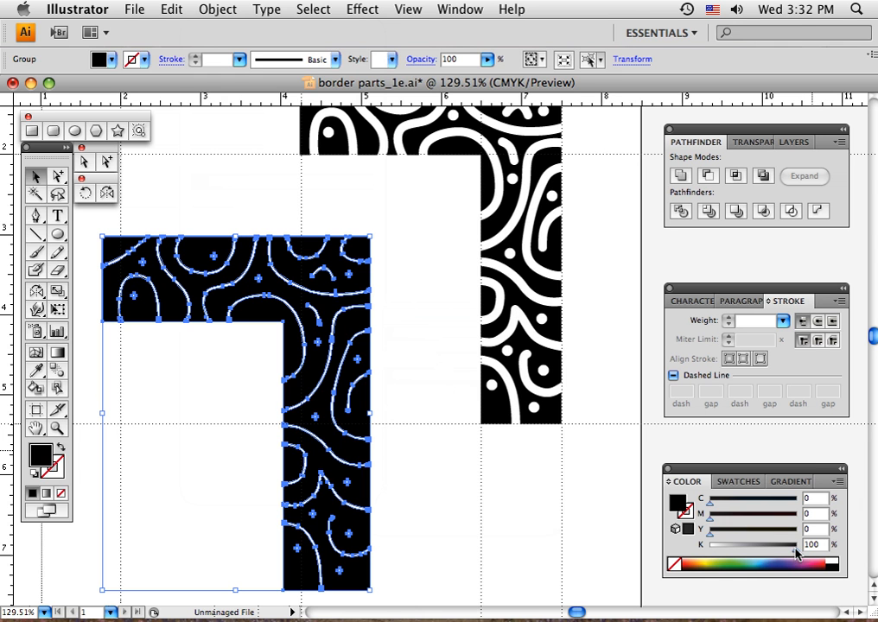
drag(797, 551, 745, 555)
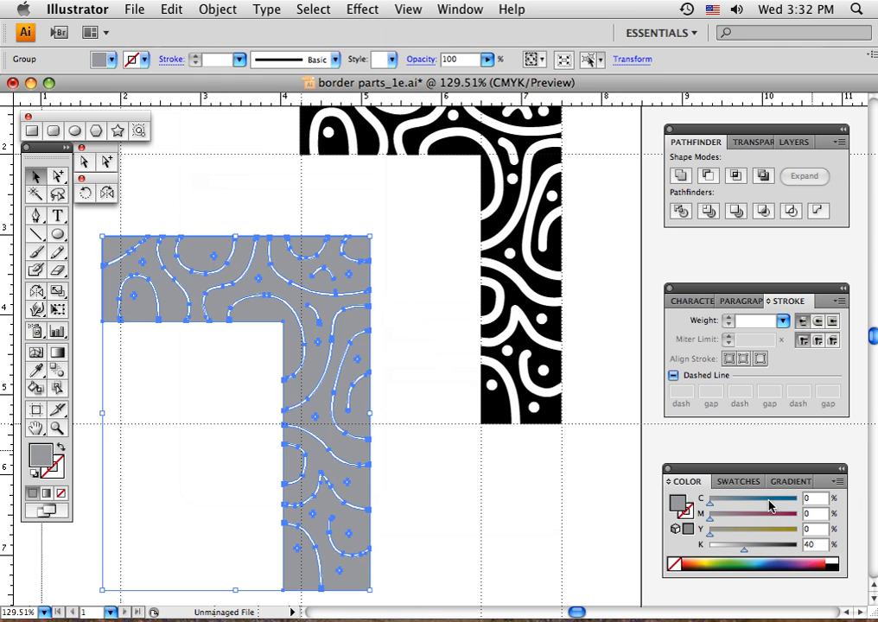
click(223, 219)
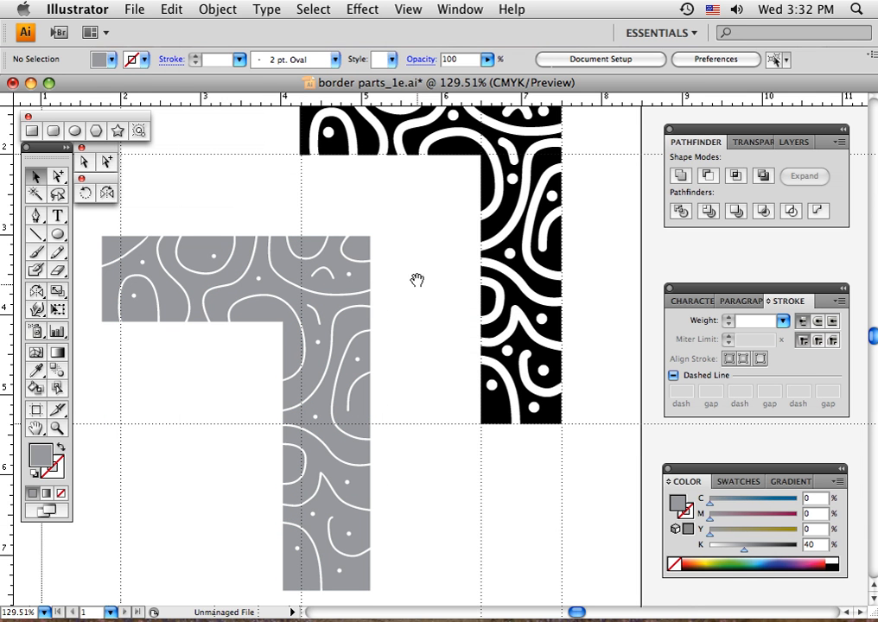
Move the gray corner shape into alignment over the black original, send it behind the black one, and deselect it
drag(416, 280, 359, 382)
click(283, 437)
drag(282, 436, 476, 274)
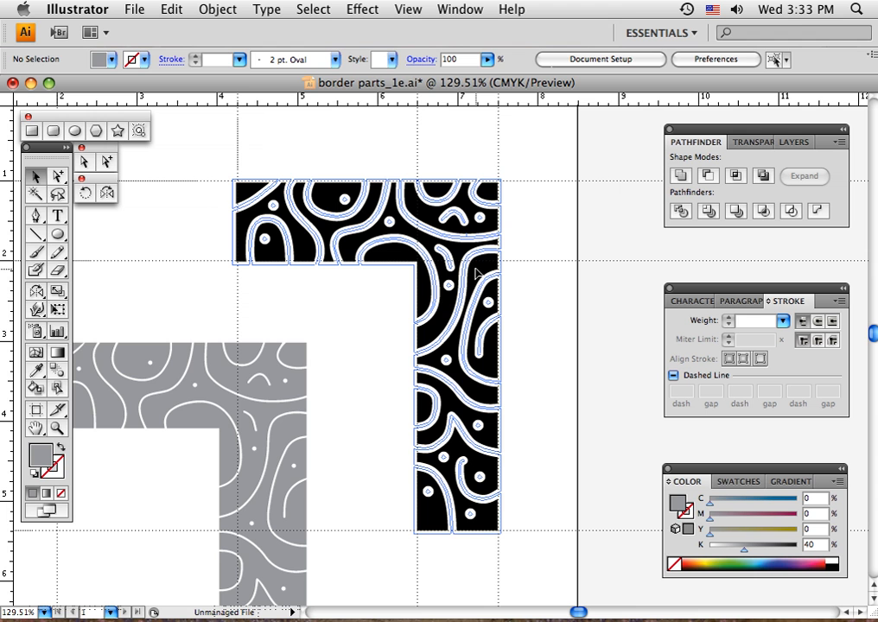
drag(477, 274, 477, 273)
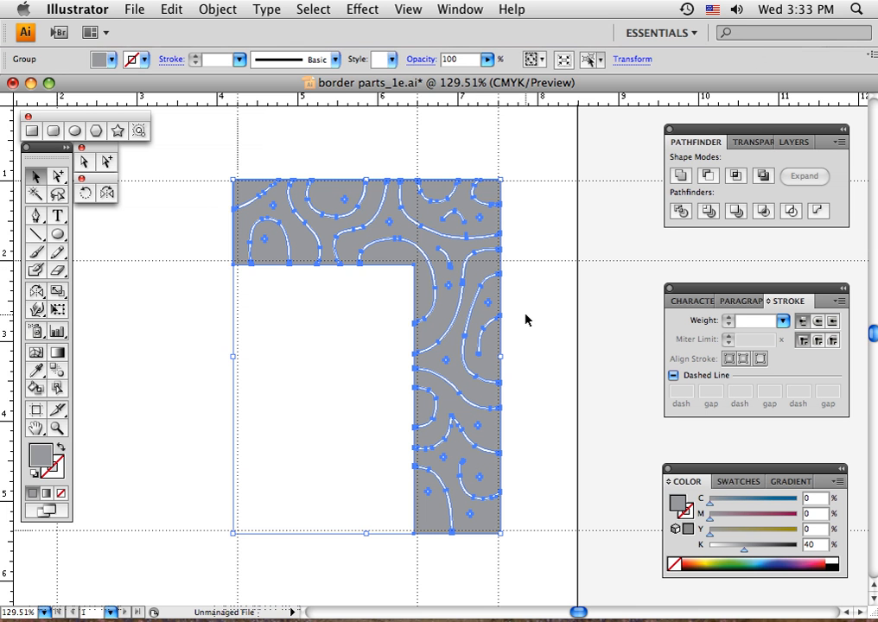
key(super)
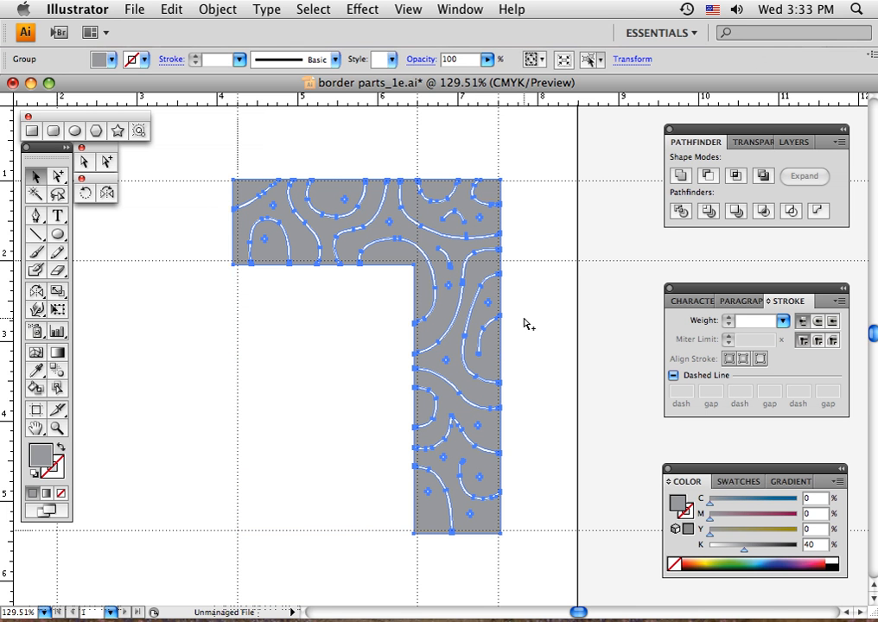
click(523, 324)
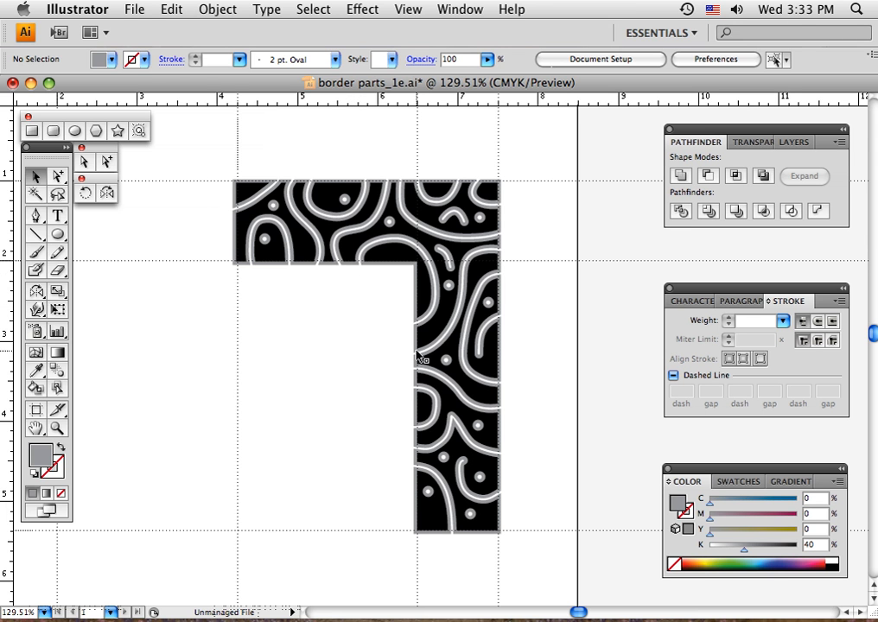
Select the black and gray corner shapes together, group them, and deselect the group
key(super+minus)
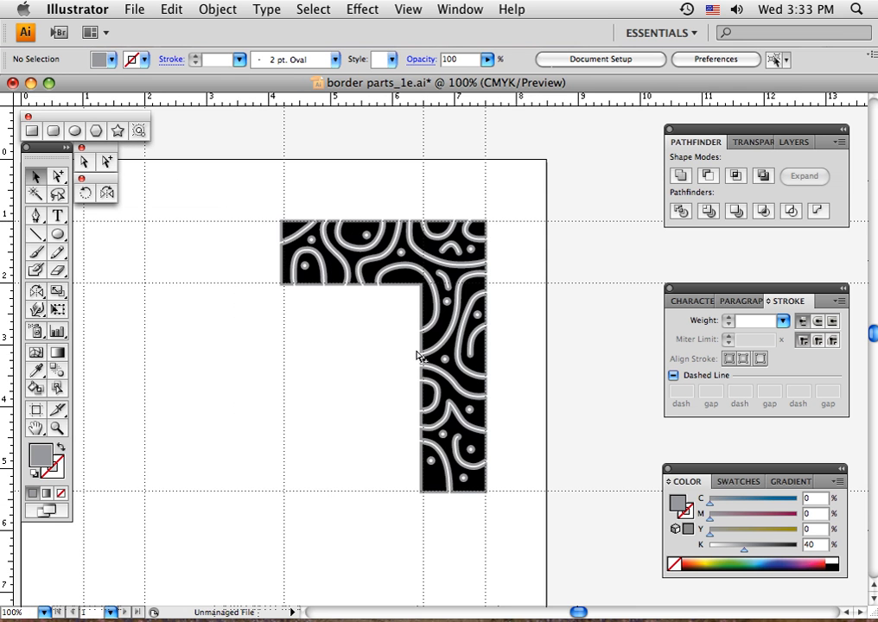
key(super+minus)
drag(357, 406, 412, 303)
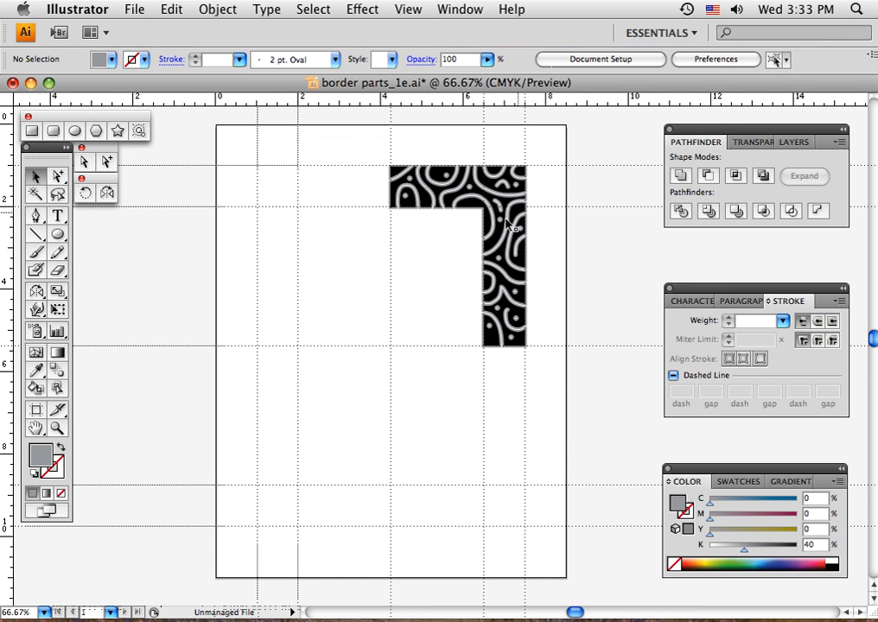
drag(366, 142, 462, 241)
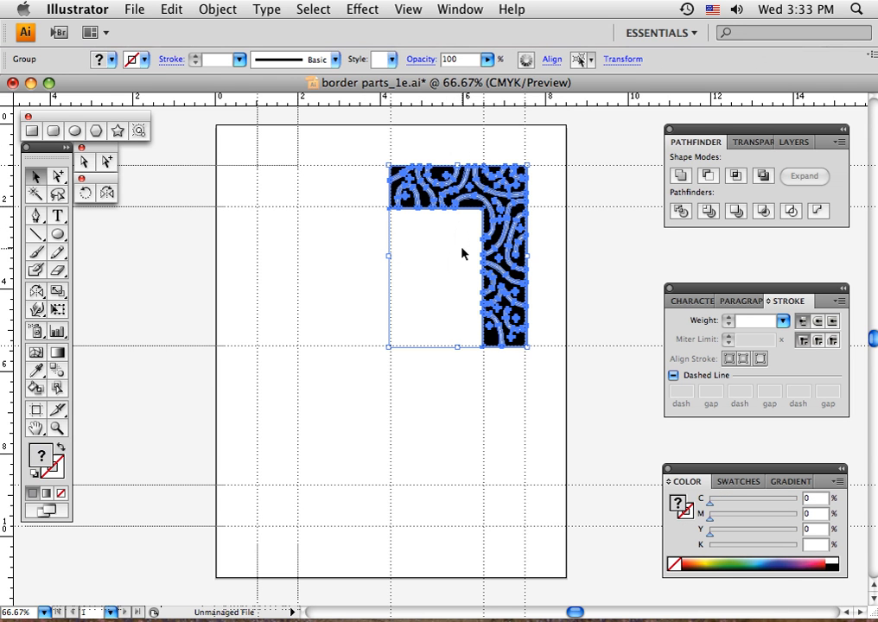
key(super)
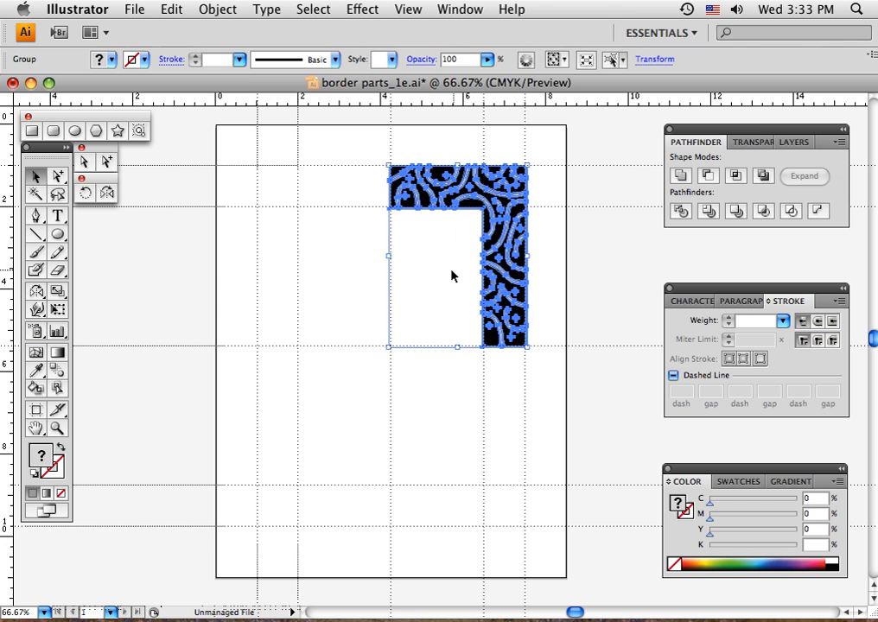
click(451, 271)
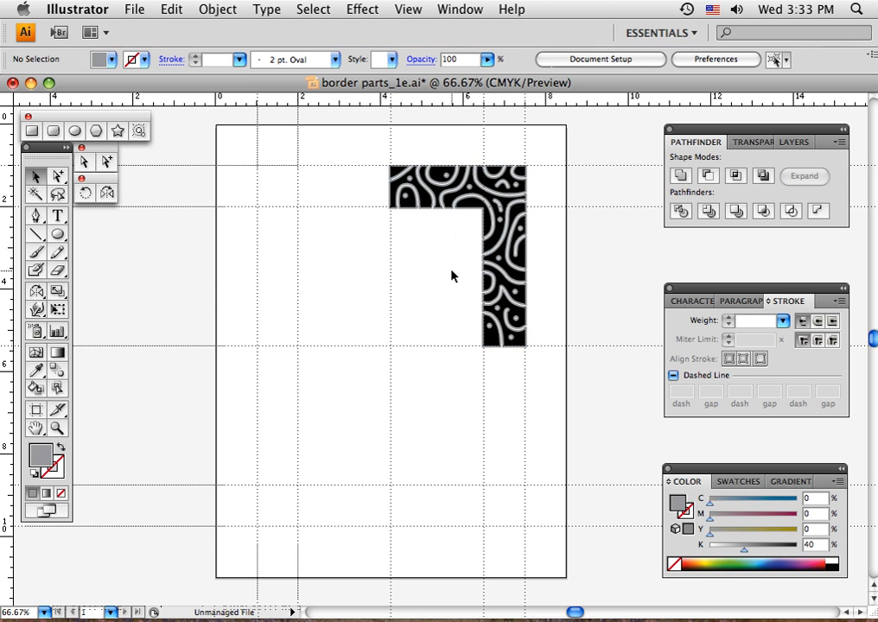
Reflect a copy of the grouped corner across a vertical axis through the page's center guides, and deselect it
click(470, 196)
click(107, 196)
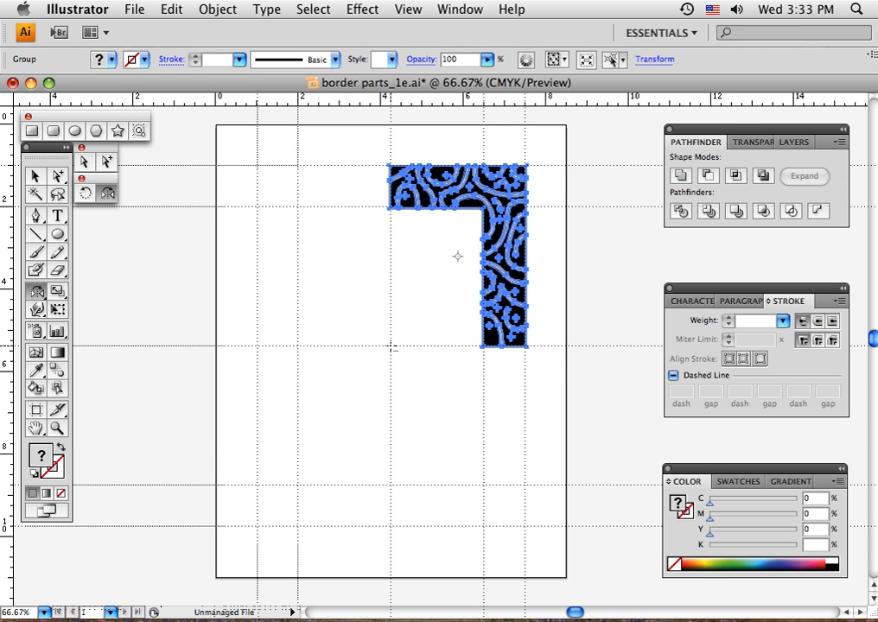
alt+click(393, 347)
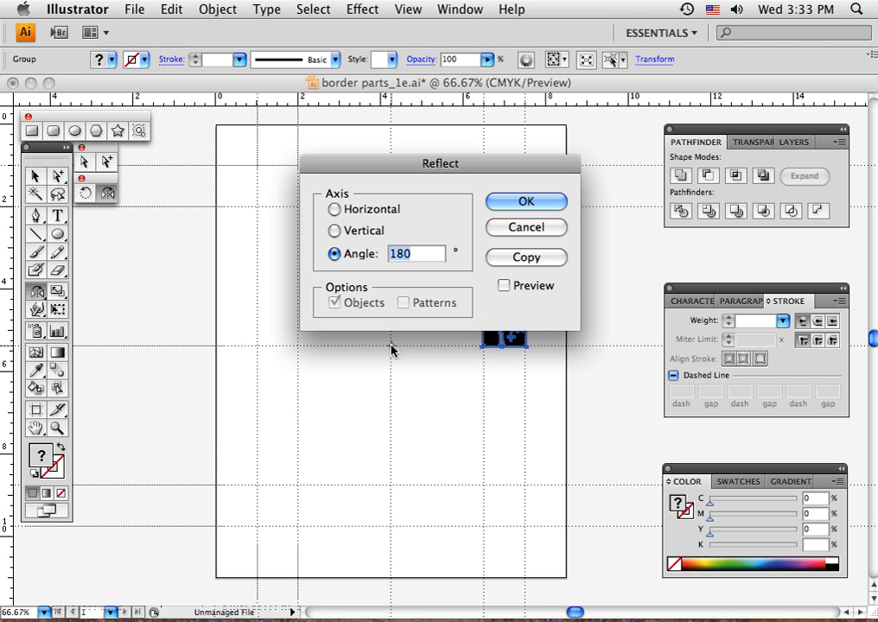
click(334, 231)
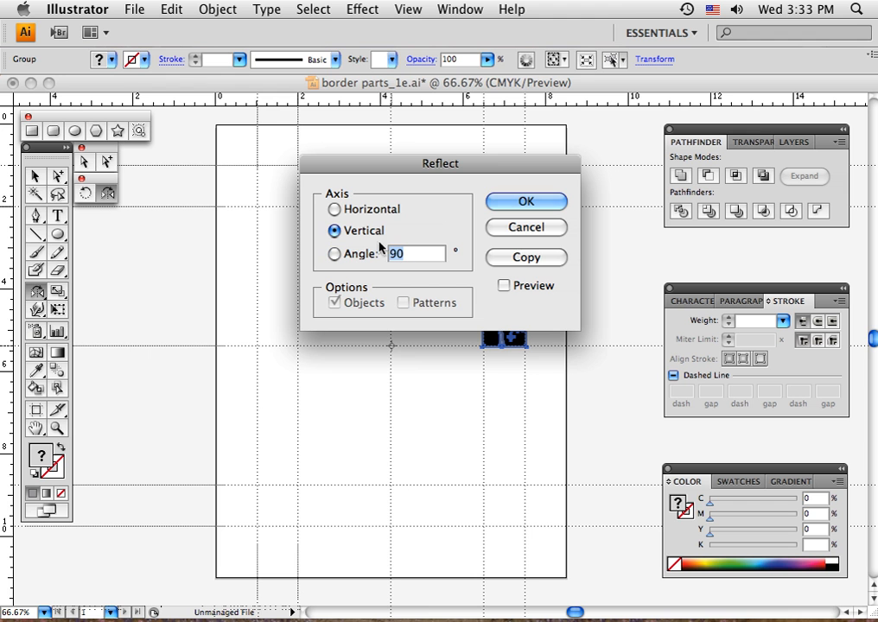
click(495, 262)
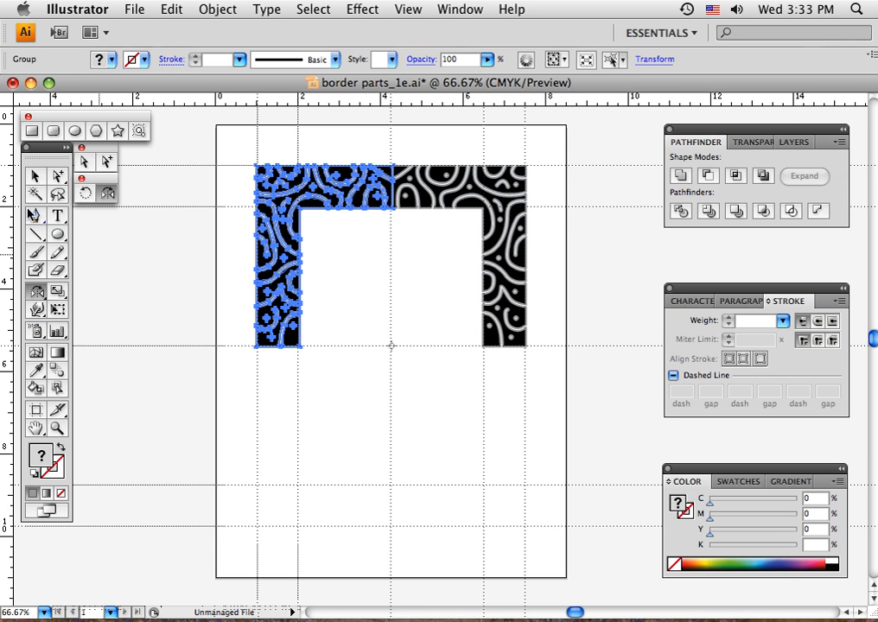
click(35, 176)
click(251, 144)
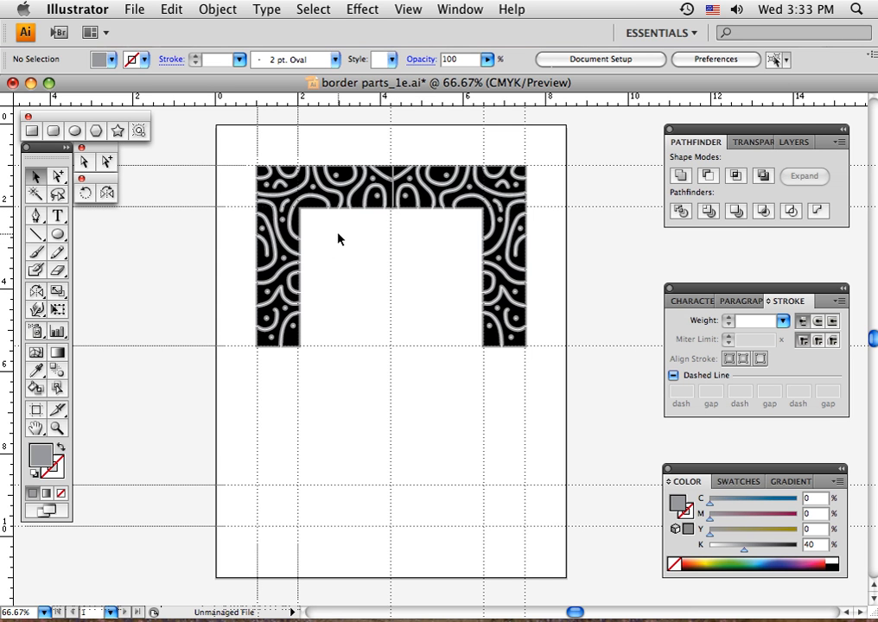
Nudge the mirrored left corner horizontally to adjust where it meets the right corner at the vertical center guide
click(327, 210)
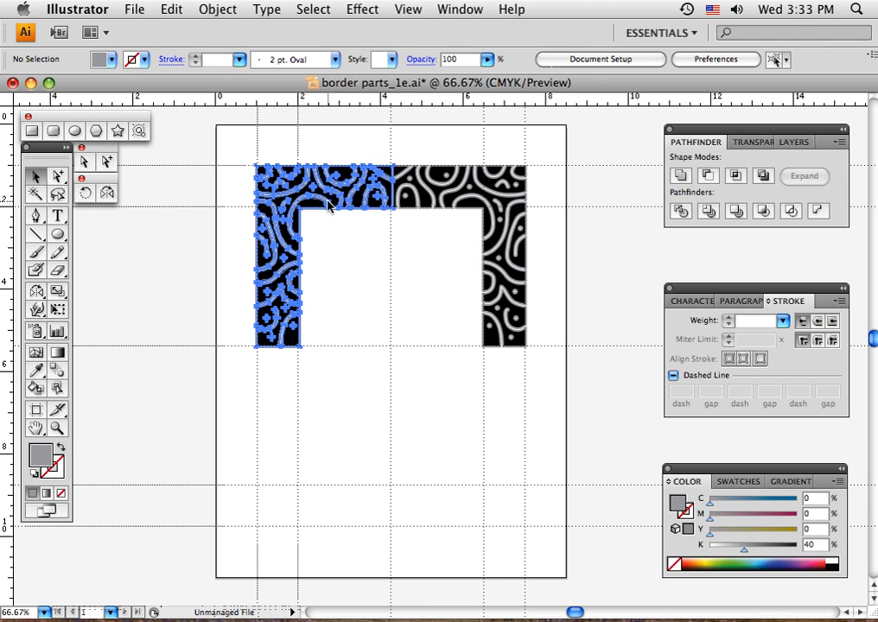
click(407, 259)
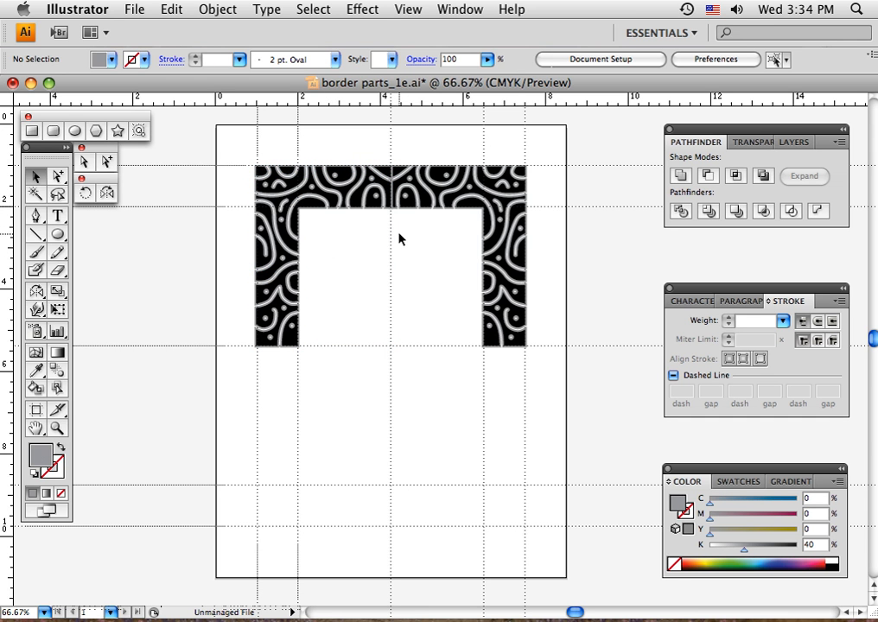
click(345, 202)
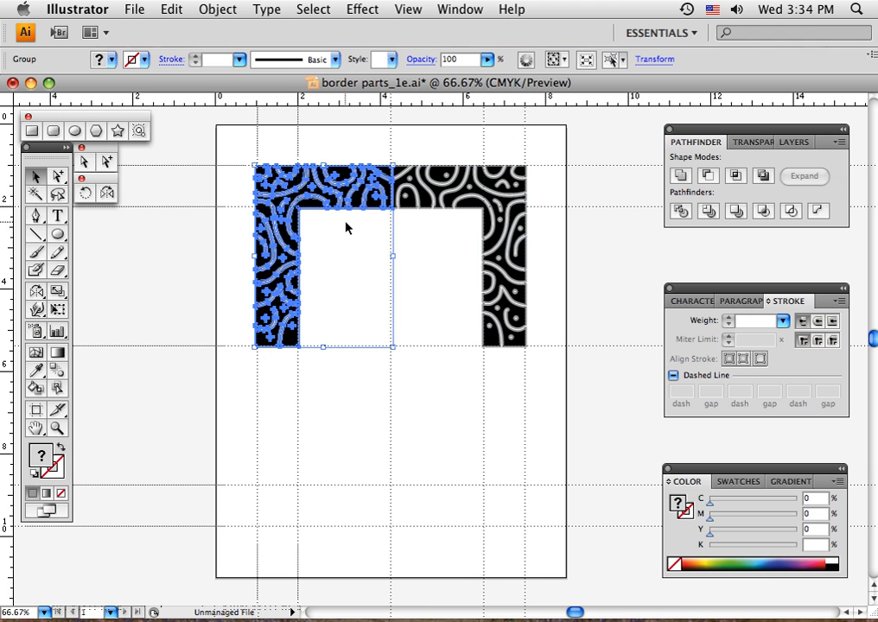
click(366, 234)
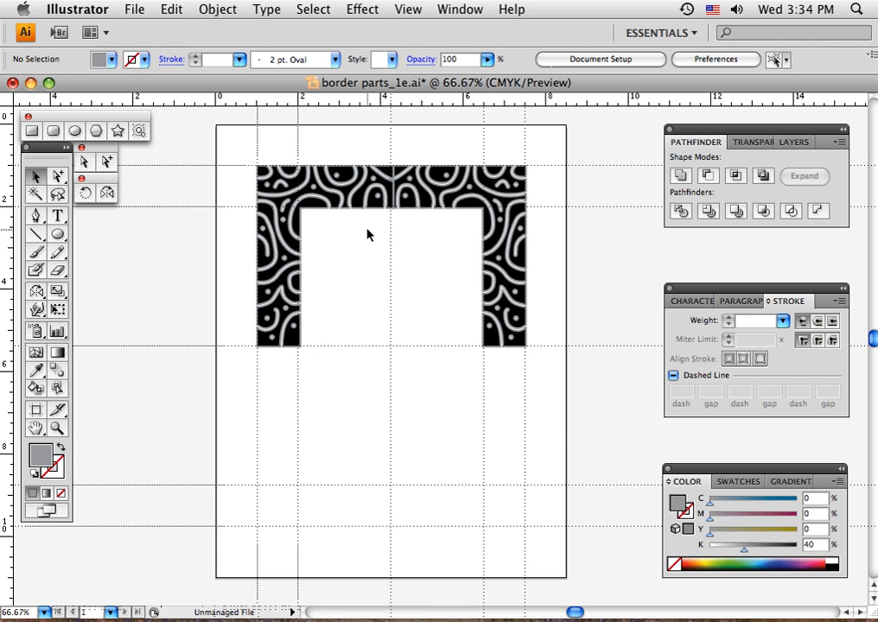
click(382, 207)
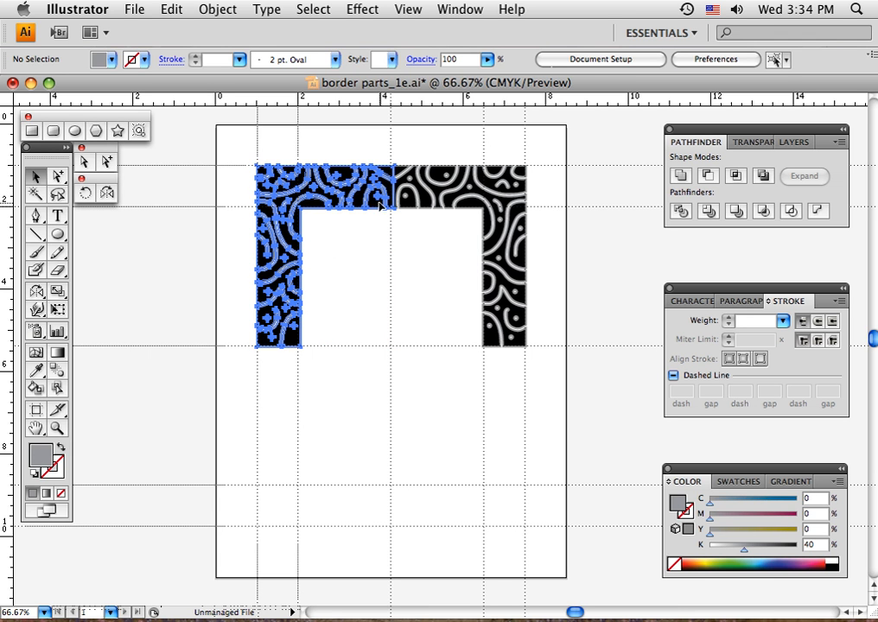
key(Left)
key(Left)
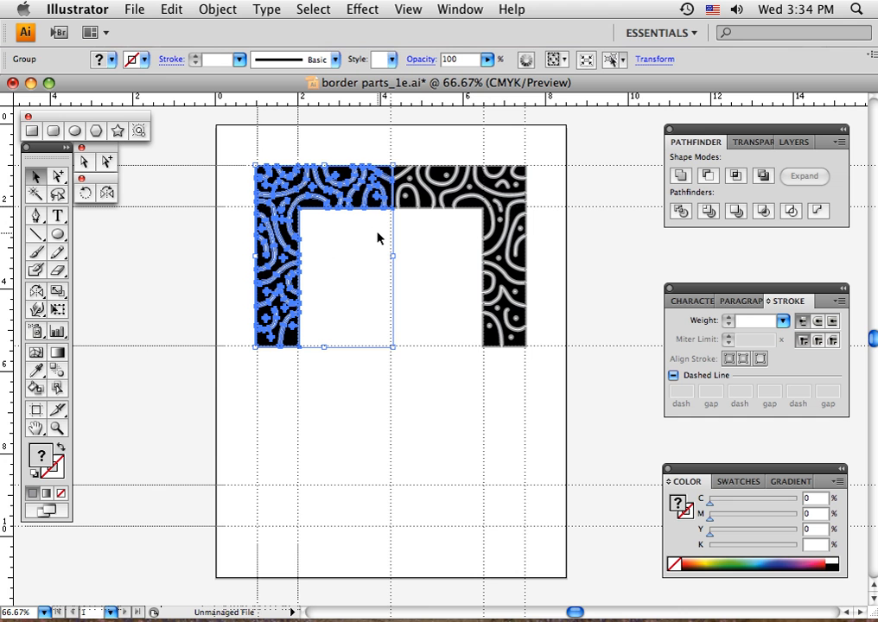
Nudge the mirrored left corner three increments to the left so it meets the right corner with less overlap, and deselect it
key(Left)
key(Left)
key(Left)
click(378, 240)
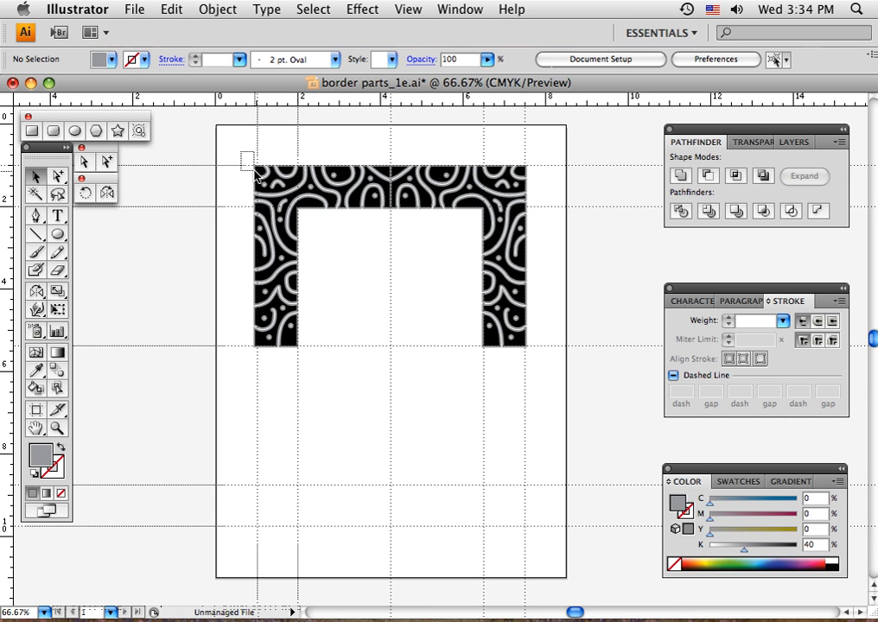
Reflect a copy of both top corners across the horizontal axis at 180° about the center guide intersection, and deselect it
drag(242, 153, 560, 275)
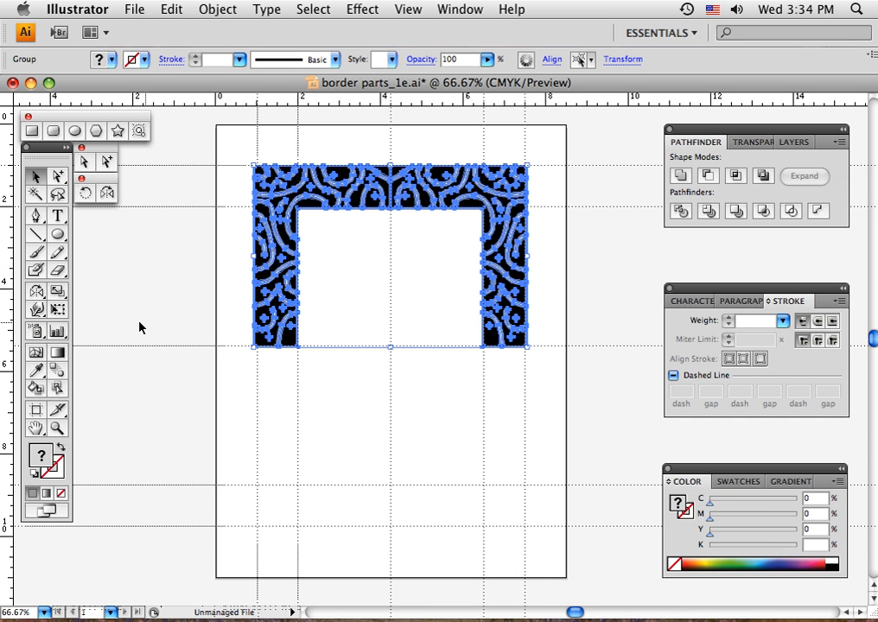
click(108, 194)
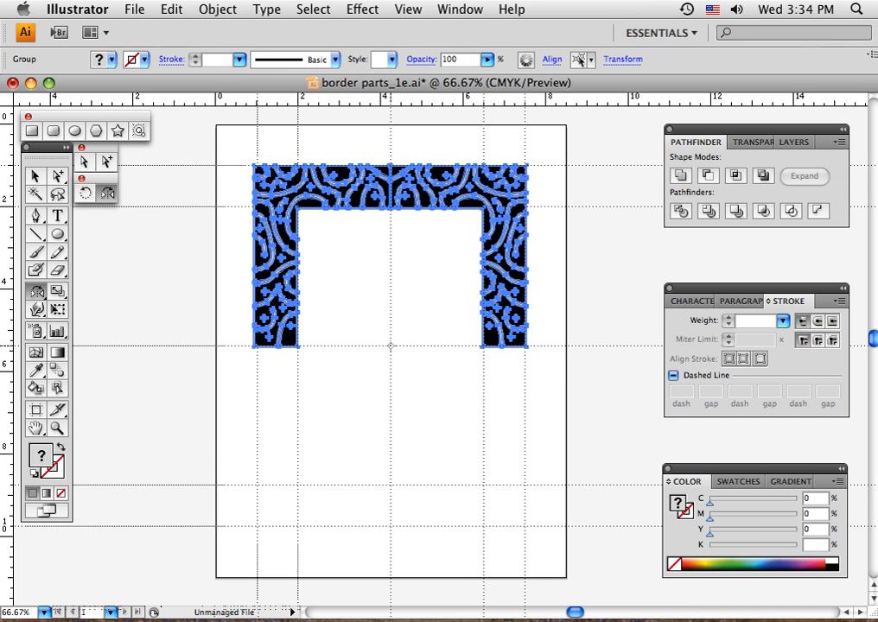
alt+click(391, 346)
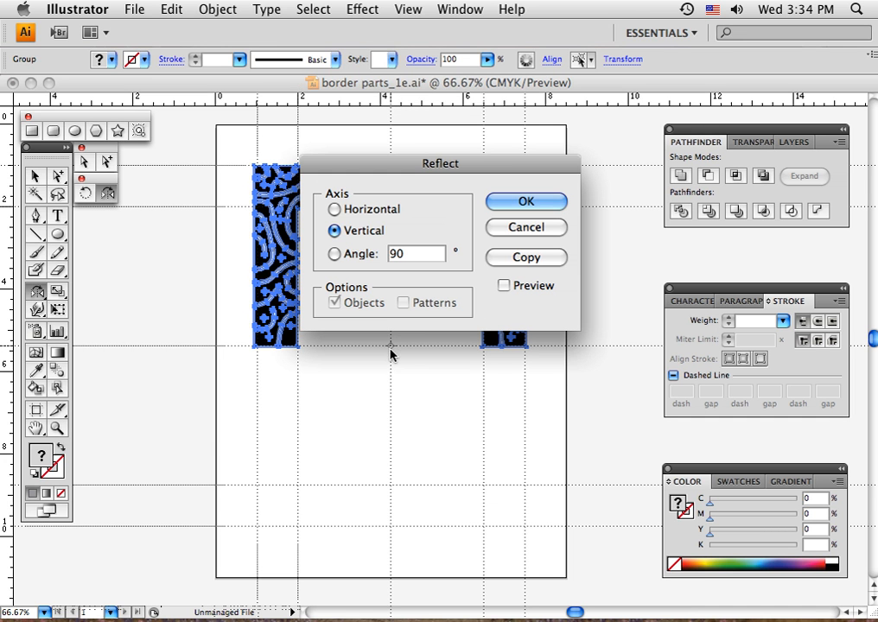
click(335, 209)
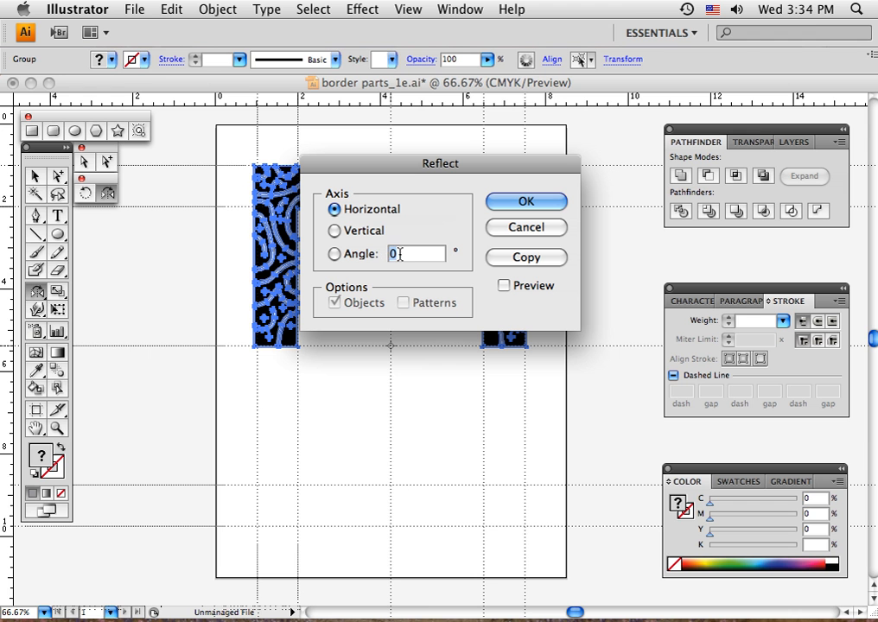
text(180)
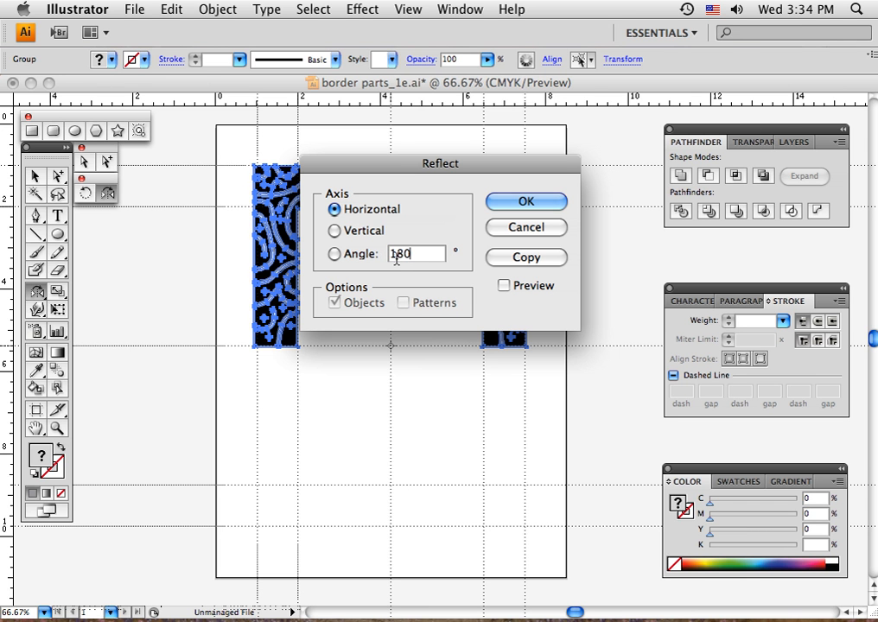
click(512, 257)
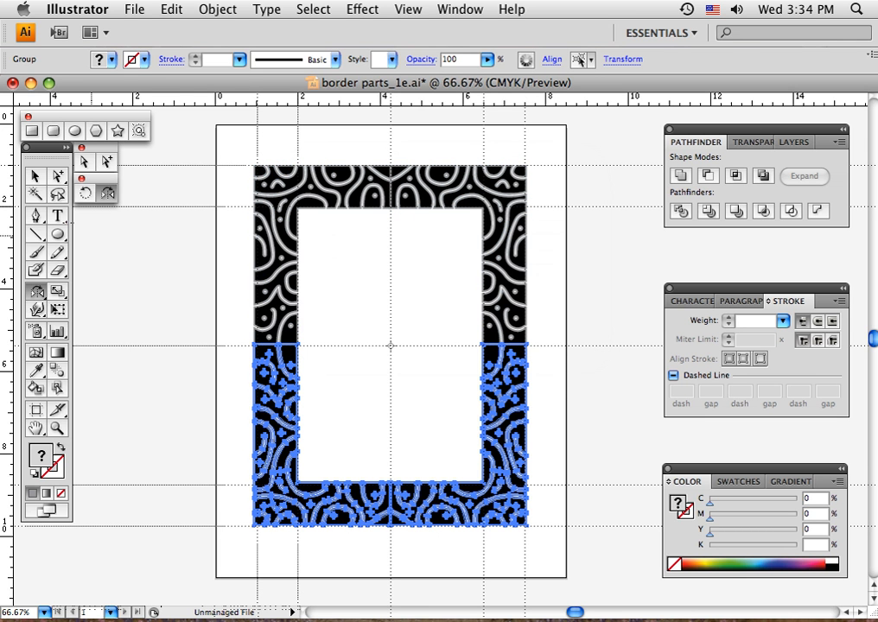
click(36, 177)
click(363, 402)
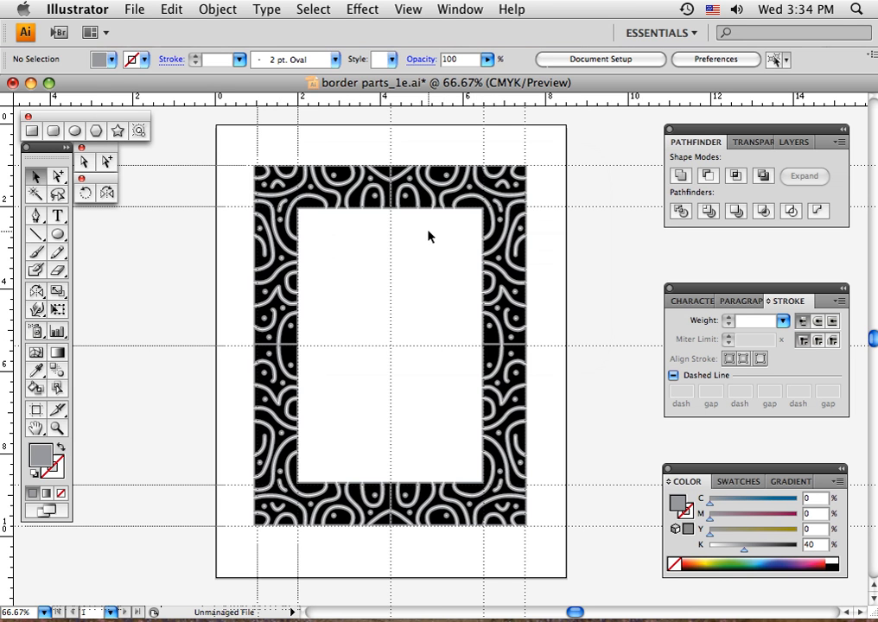
Draw a closed black patch with the Pen tool over the gray seam inside the V at the border's top center, and deselect it
click(58, 428)
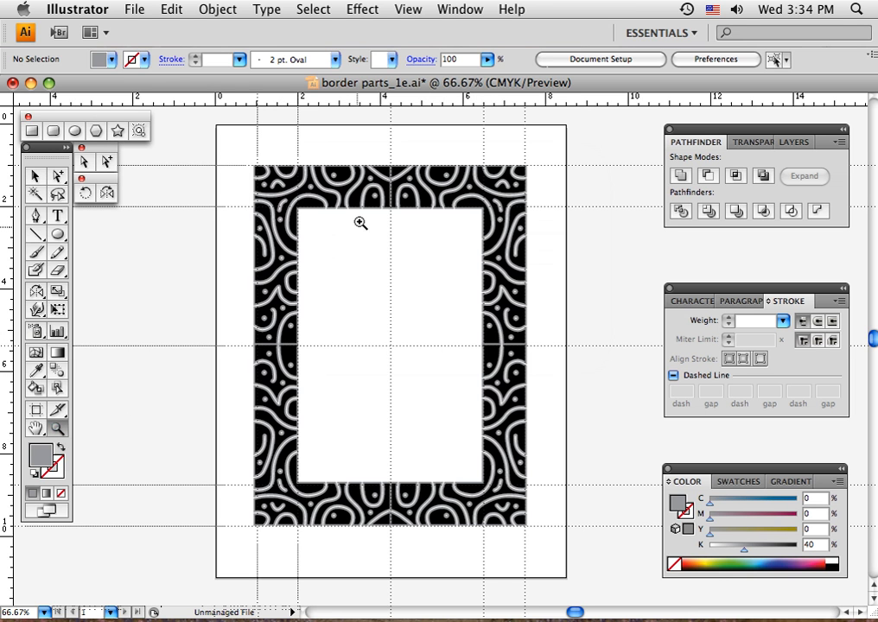
drag(373, 153, 402, 230)
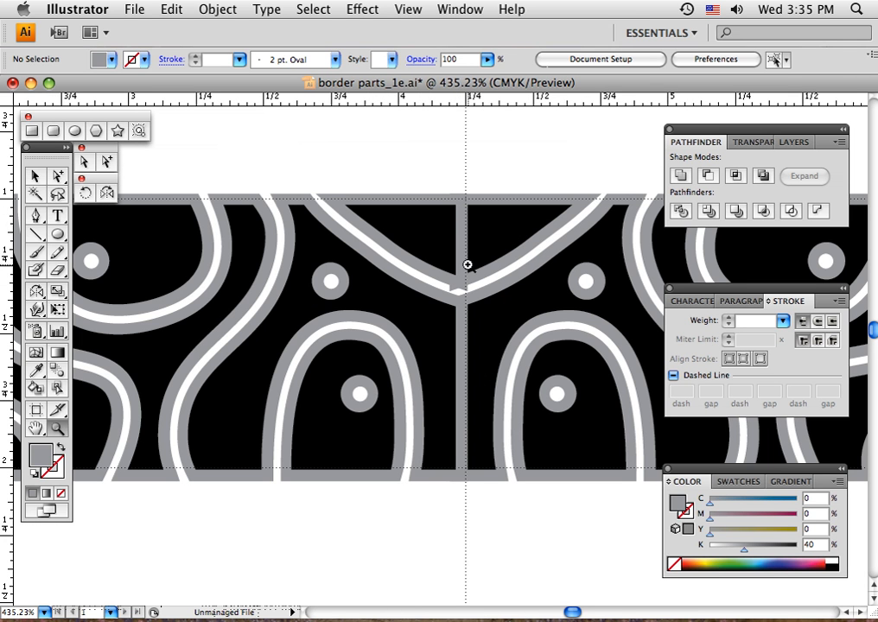
key(v)
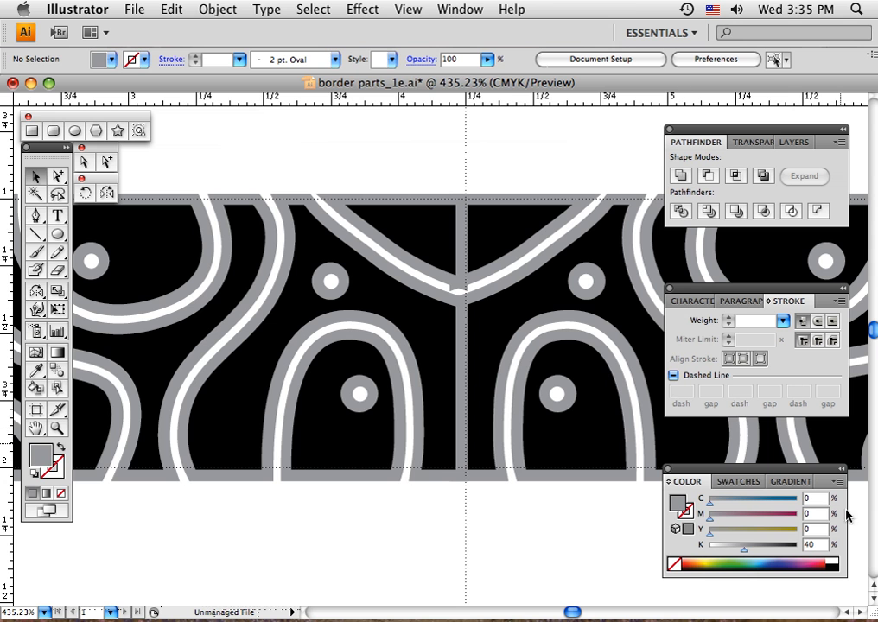
click(833, 565)
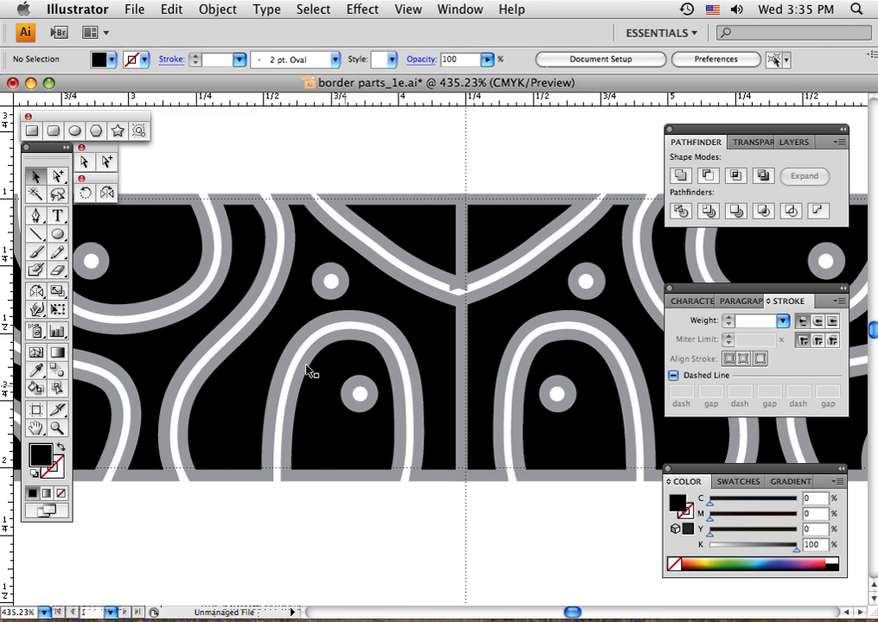
click(35, 216)
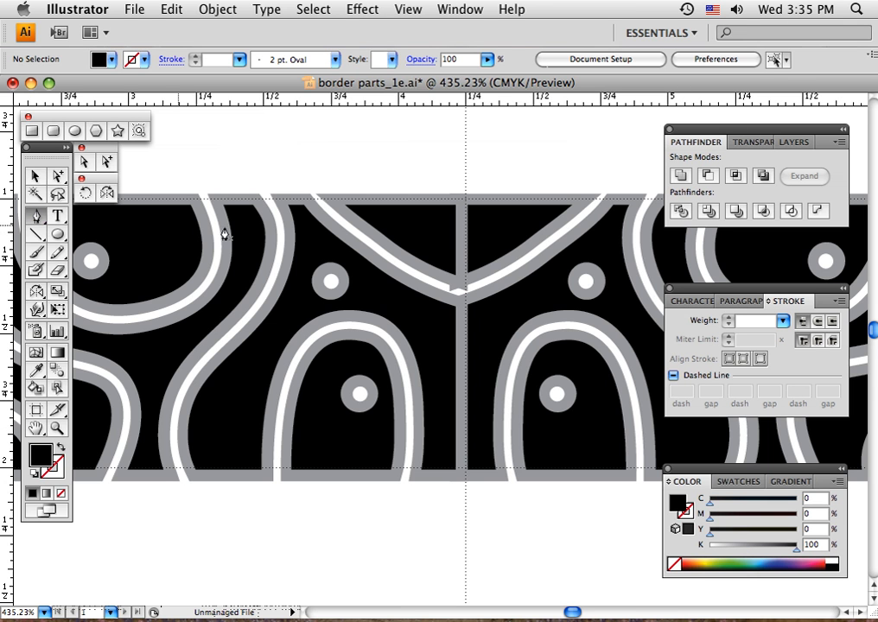
click(432, 205)
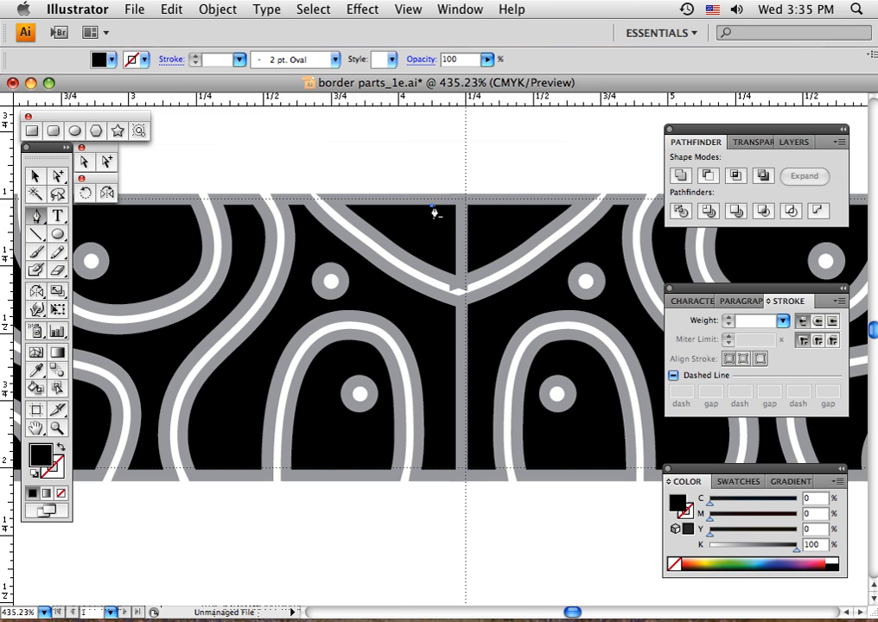
click(489, 205)
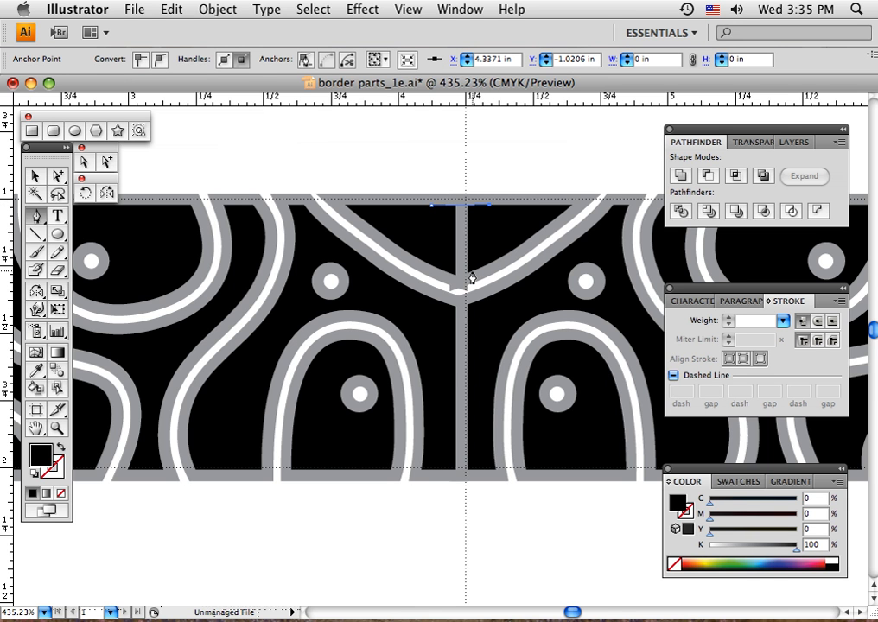
click(473, 272)
drag(446, 270, 428, 260)
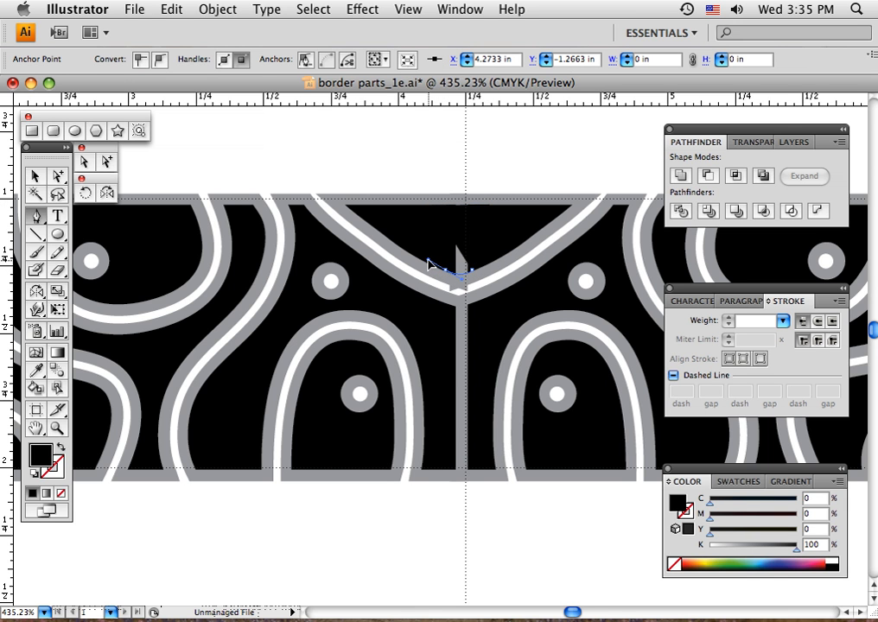
click(431, 206)
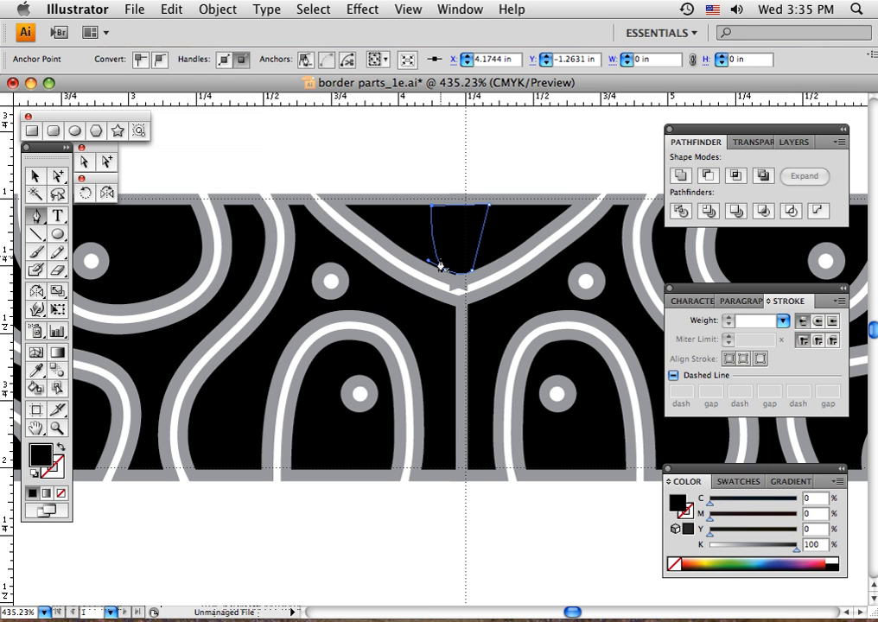
click(35, 175)
click(310, 151)
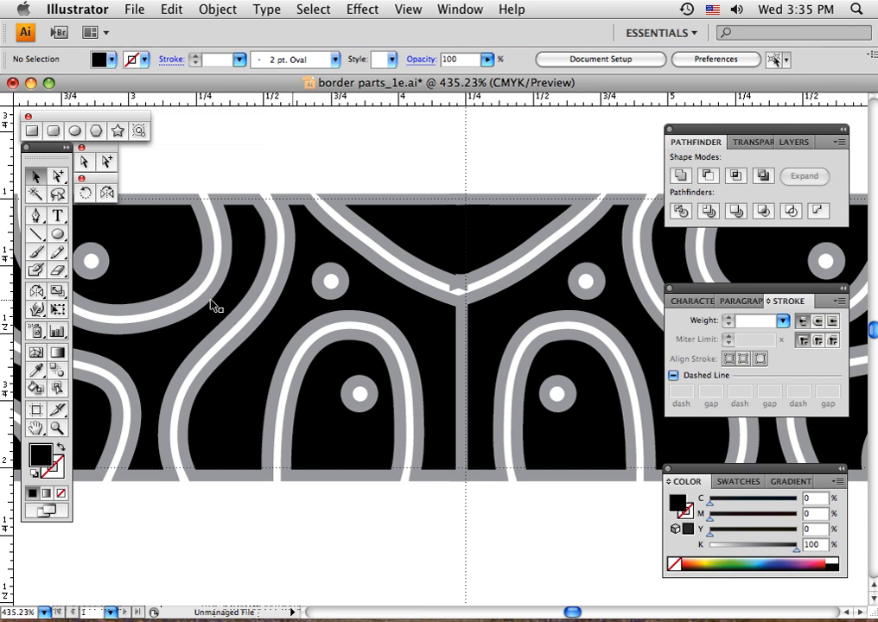
Directly select the gray backing path where the halves meet at the top-center seam, and show the artwork as outlines
click(84, 162)
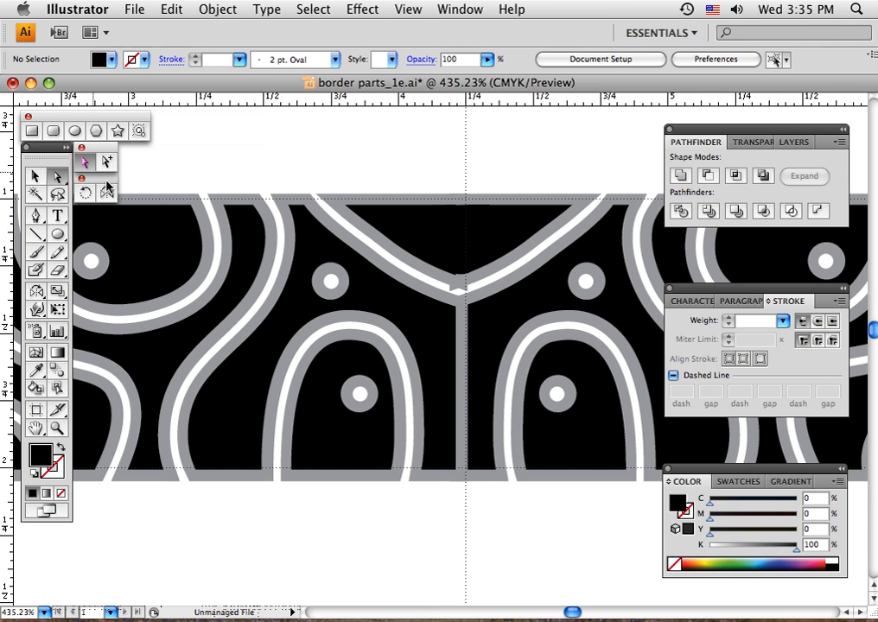
click(454, 292)
click(456, 290)
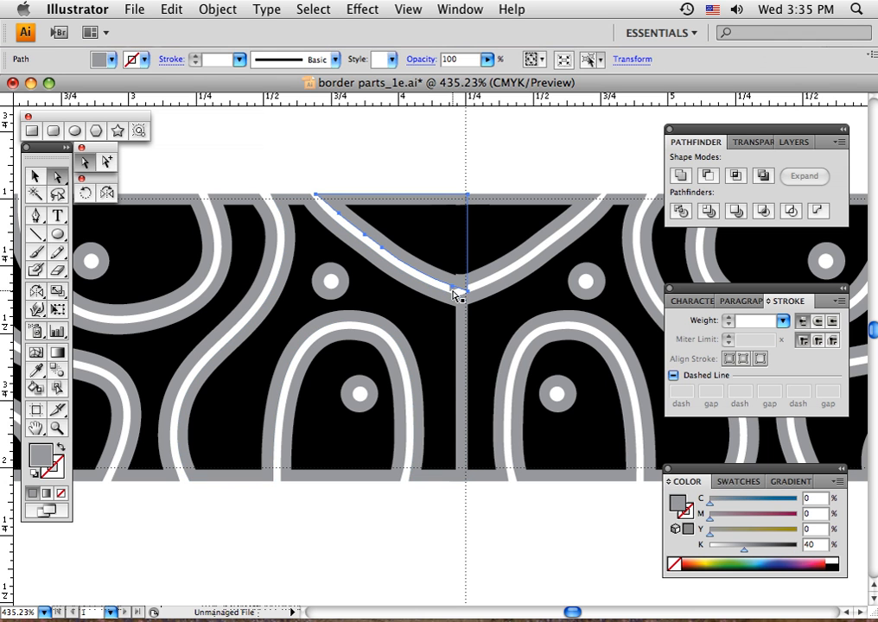
click(463, 296)
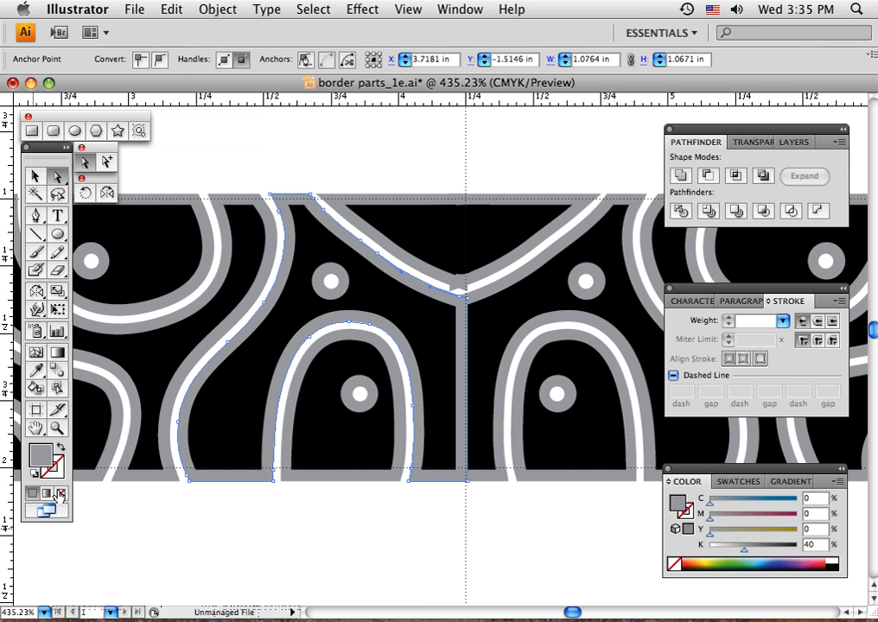
click(58, 429)
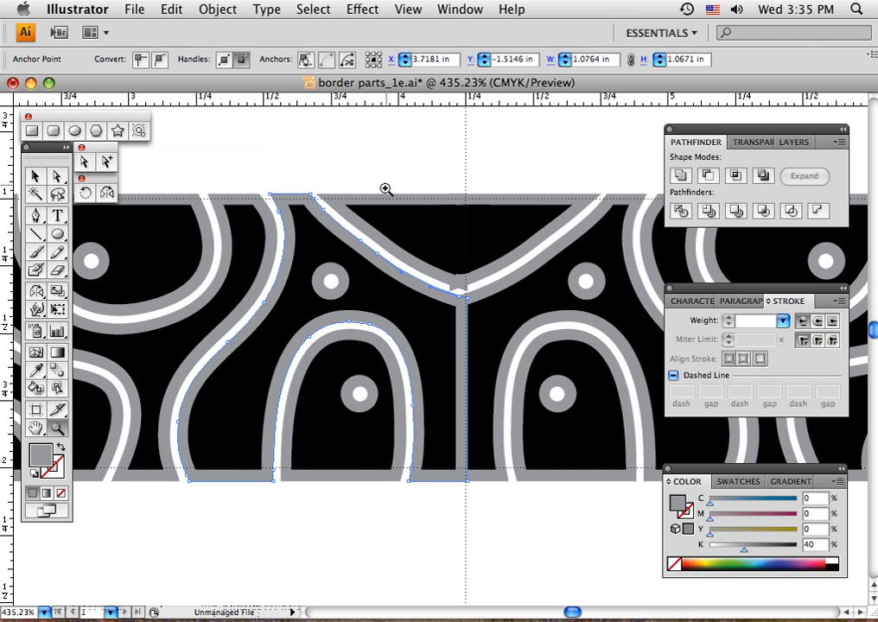
drag(394, 223, 528, 358)
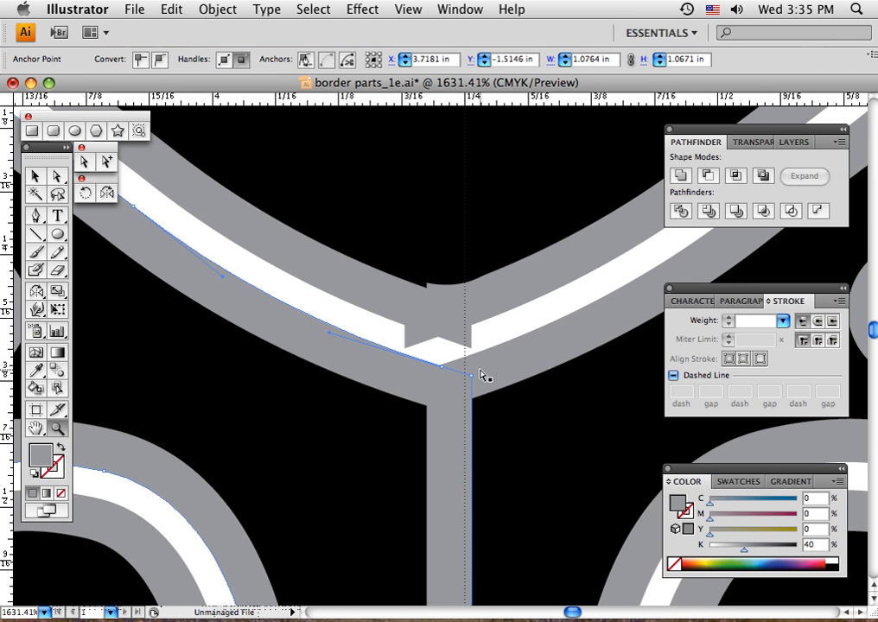
key(super+y)
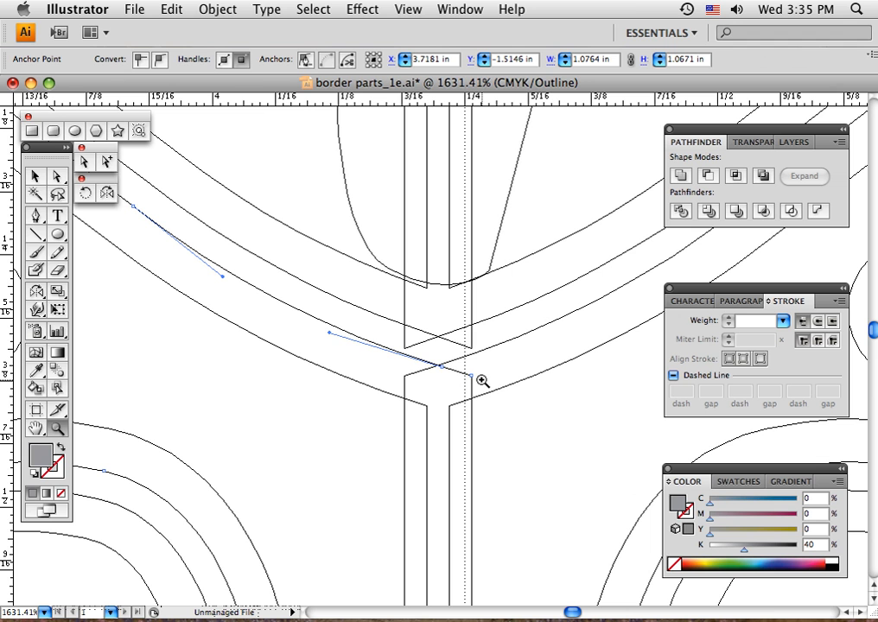
Raise the two overlapping gray anchor points at the seam to join the white line, restore the preview display, and deselect
click(84, 161)
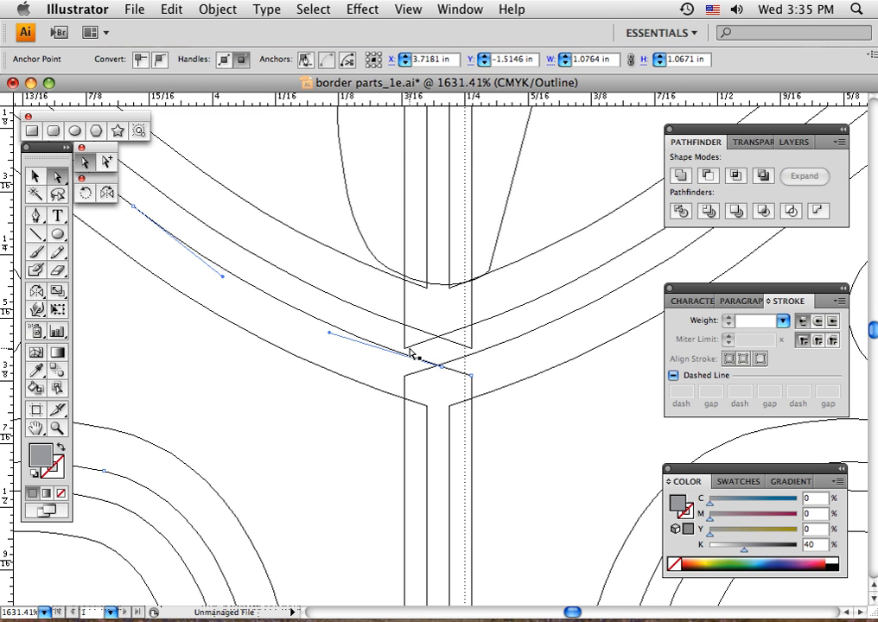
click(407, 351)
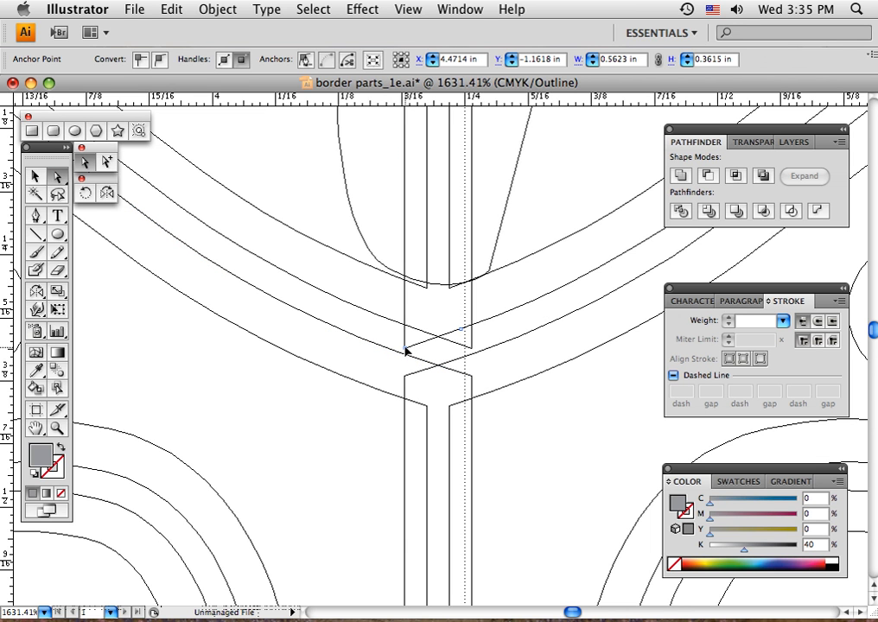
drag(406, 350, 407, 325)
click(473, 350)
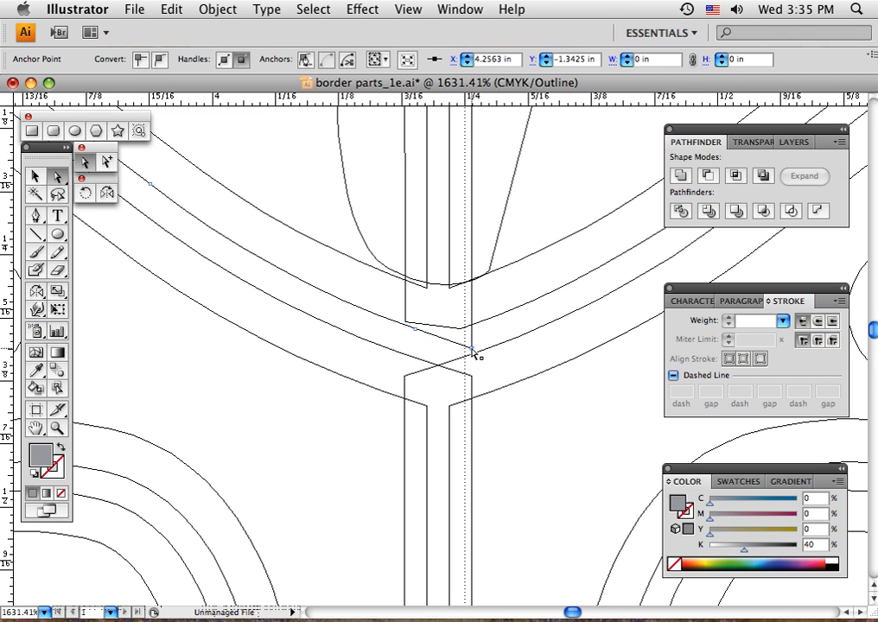
drag(473, 350, 472, 326)
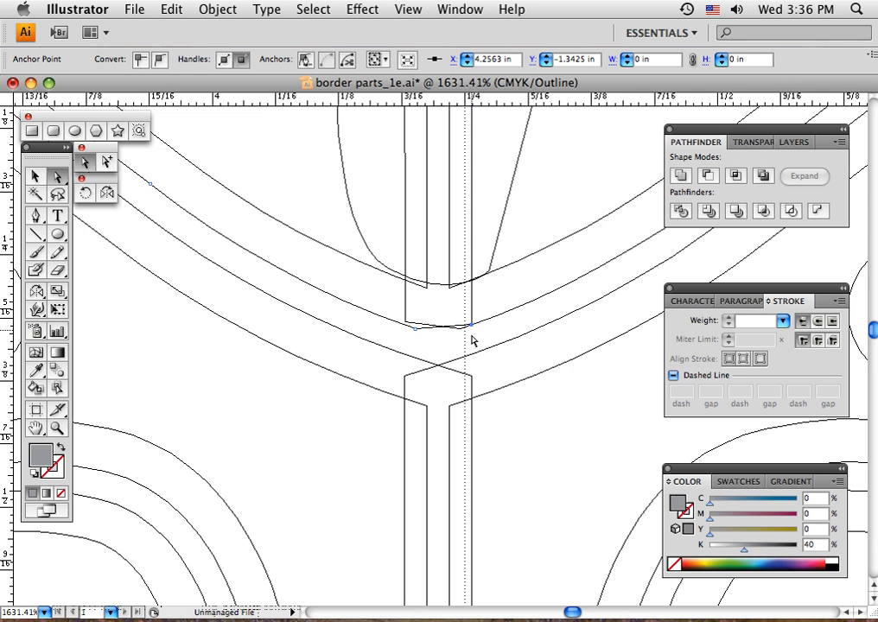
key(super+y)
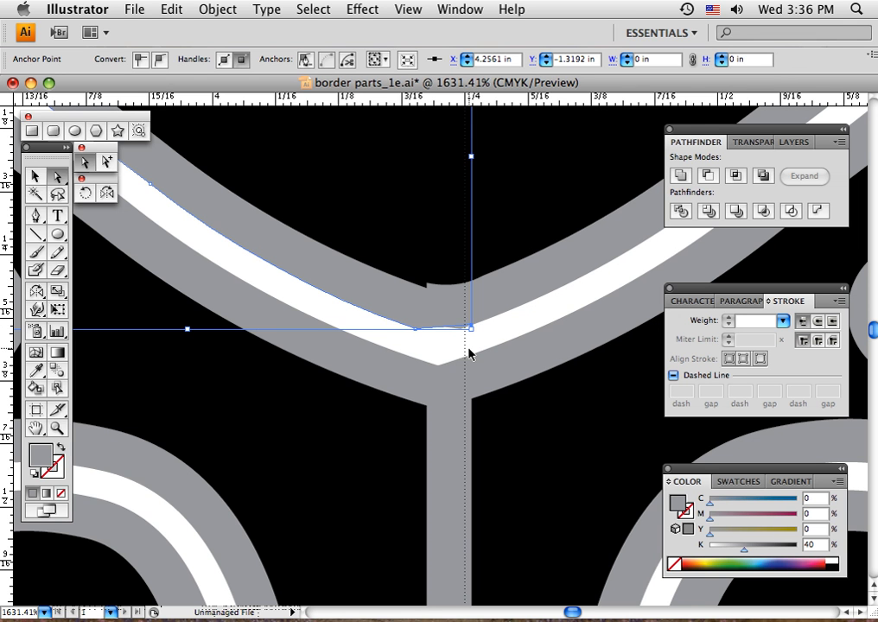
key(super+shift+a)
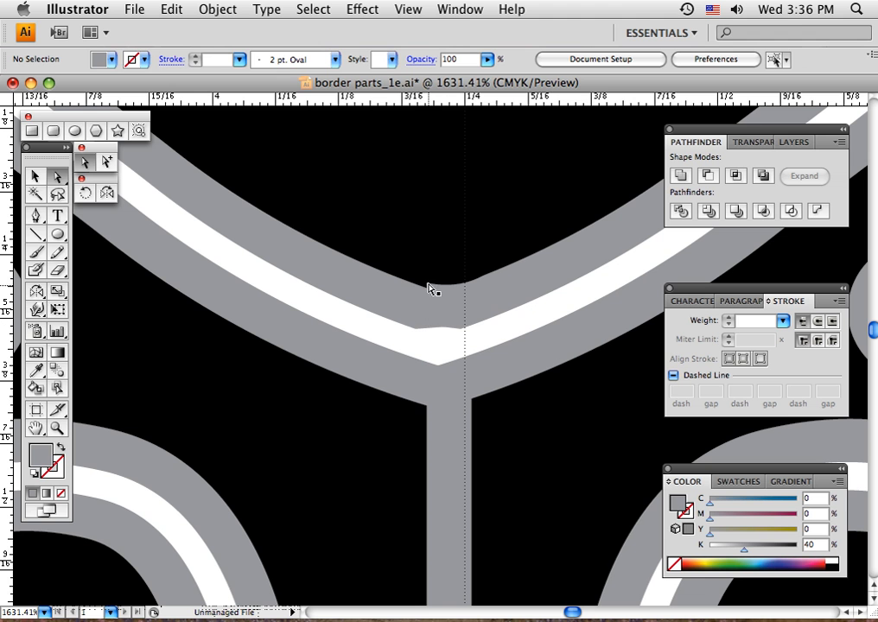
Pull the black patch's curved lower edge down over the notch in the gray seam, deselect it, and view the whole page
click(433, 291)
click(460, 289)
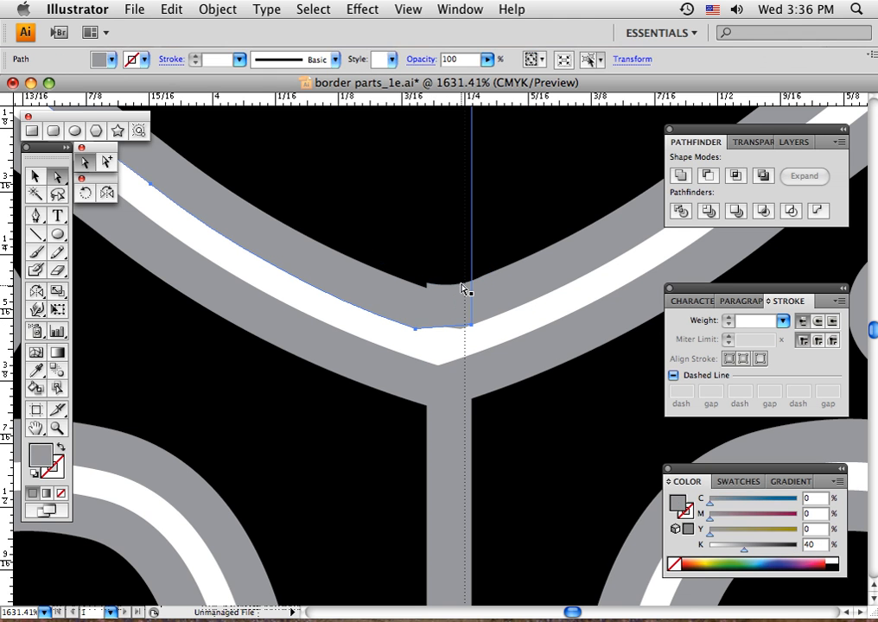
click(459, 285)
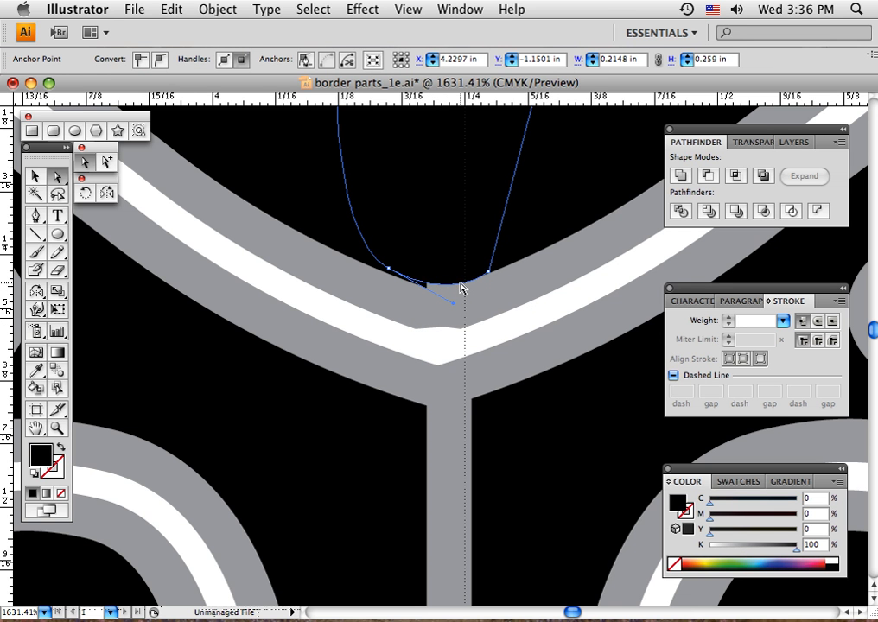
drag(447, 285, 441, 292)
key(super+shift+a)
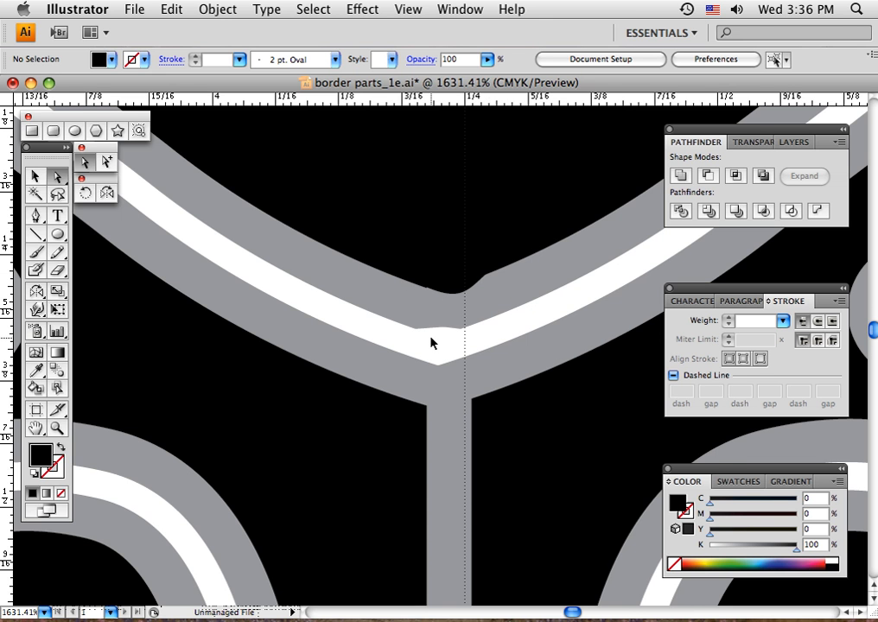
key(super+0)
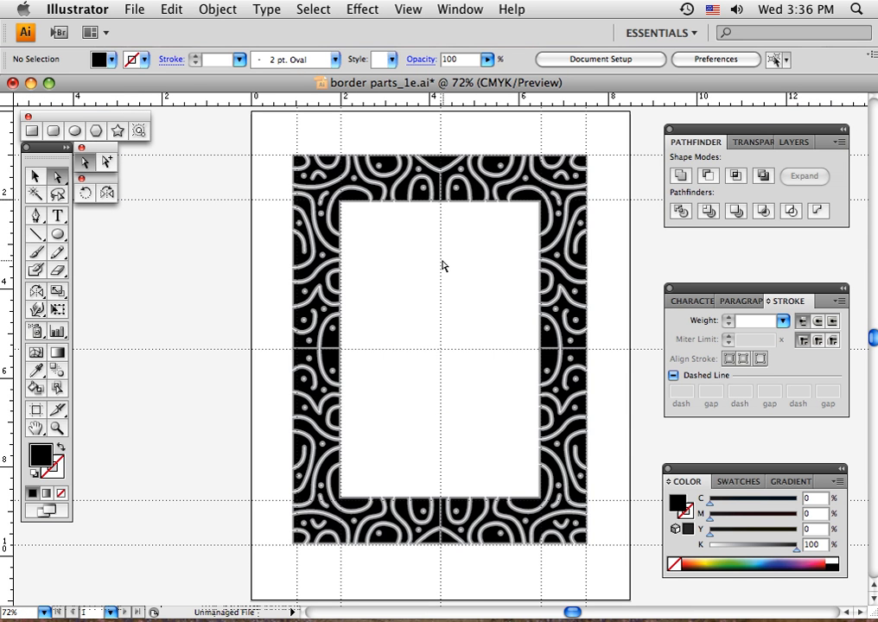
click(35, 178)
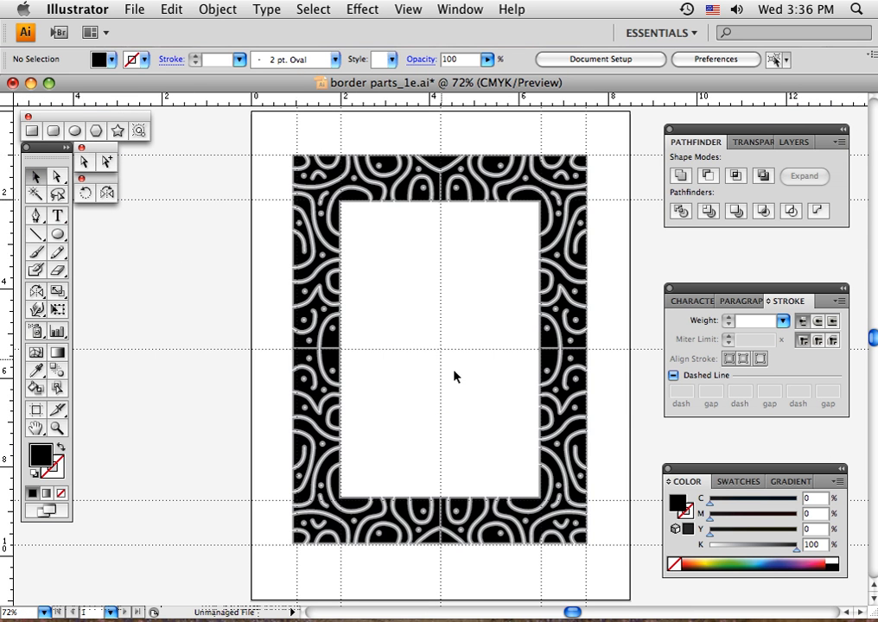